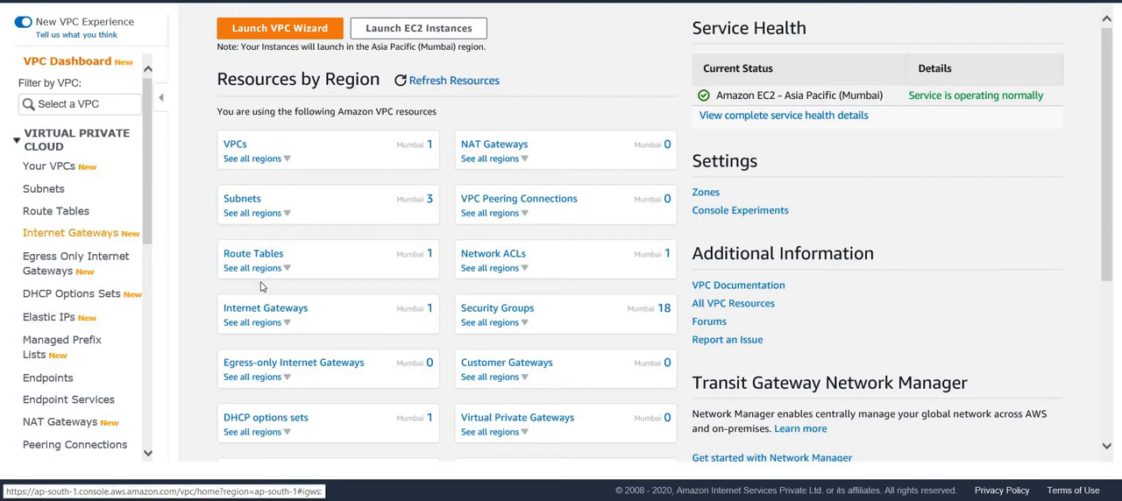
Start a new VPC with the name tag demoVPC and the IPv4 CIDR block 10.0.0.0/16.
left_click(48, 170)
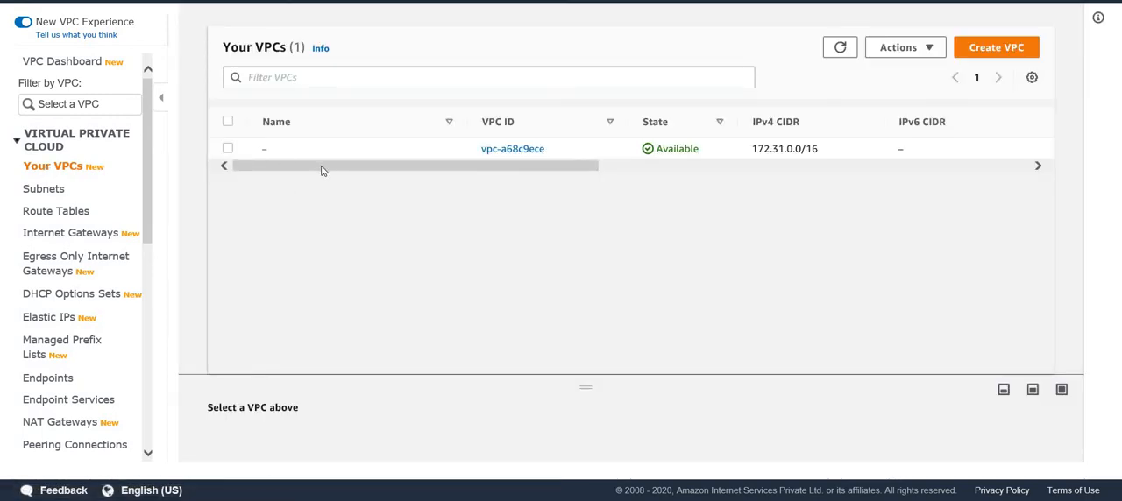
left_click_drag(322, 166, 290, 188)
left_click(978, 56)
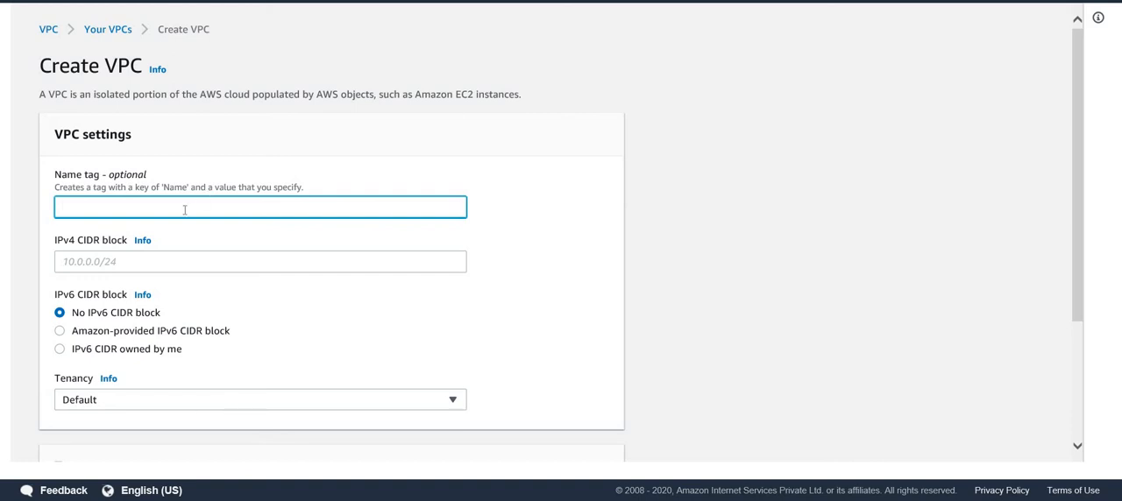
type("demoVPC")
left_click(119, 261)
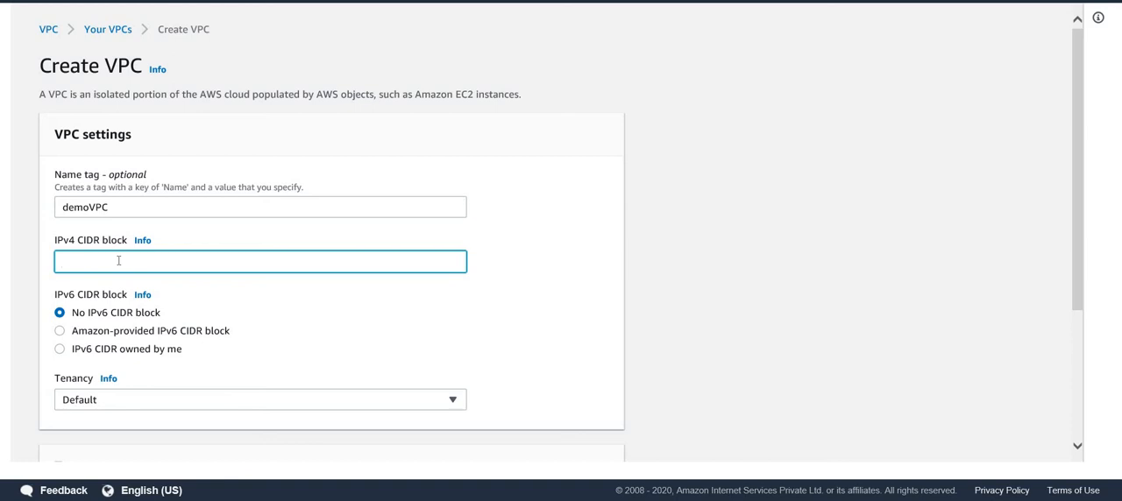
type("10.0.0.0/16")
scroll(270, 342, "down", 2)
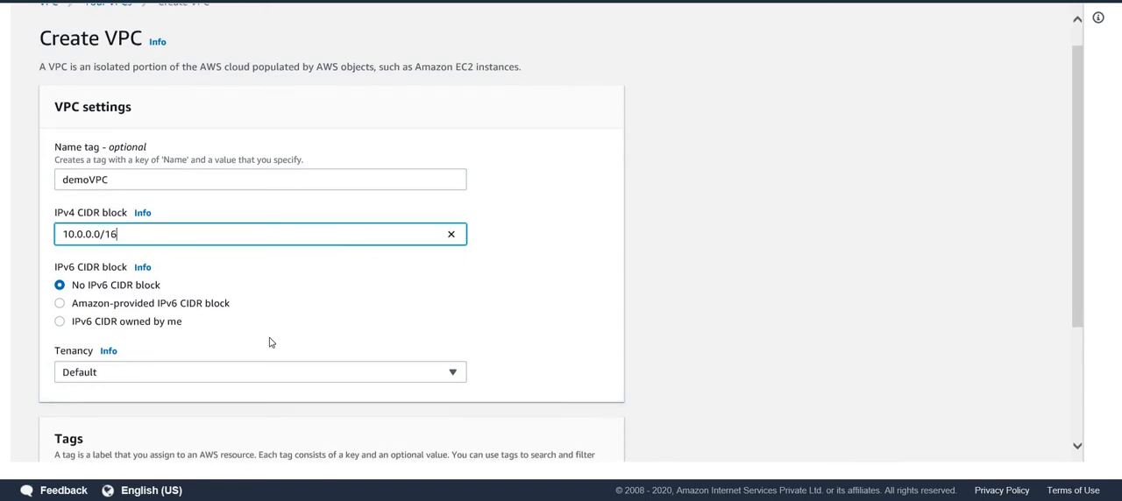
scroll(270, 342, "down", 1)
Keep the tenancy at Default and create the VPC.
left_click(269, 272)
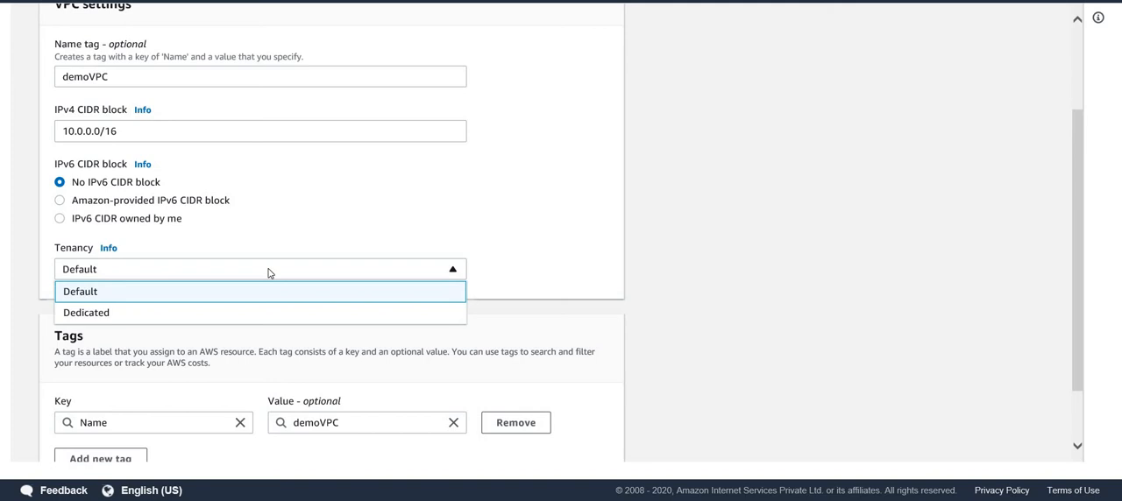
left_click(199, 350)
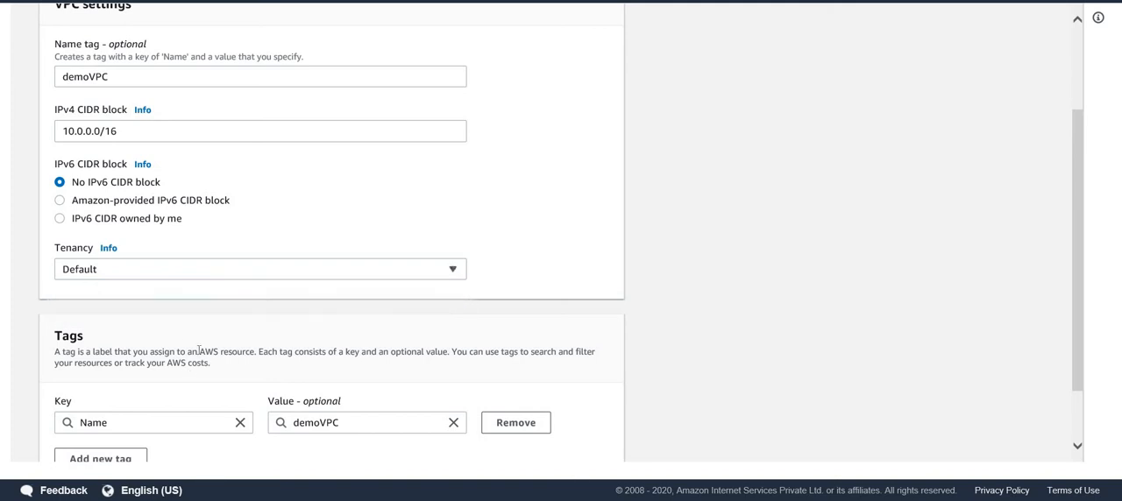
scroll(199, 350, "down", 2)
scroll(198, 374, "down", 1)
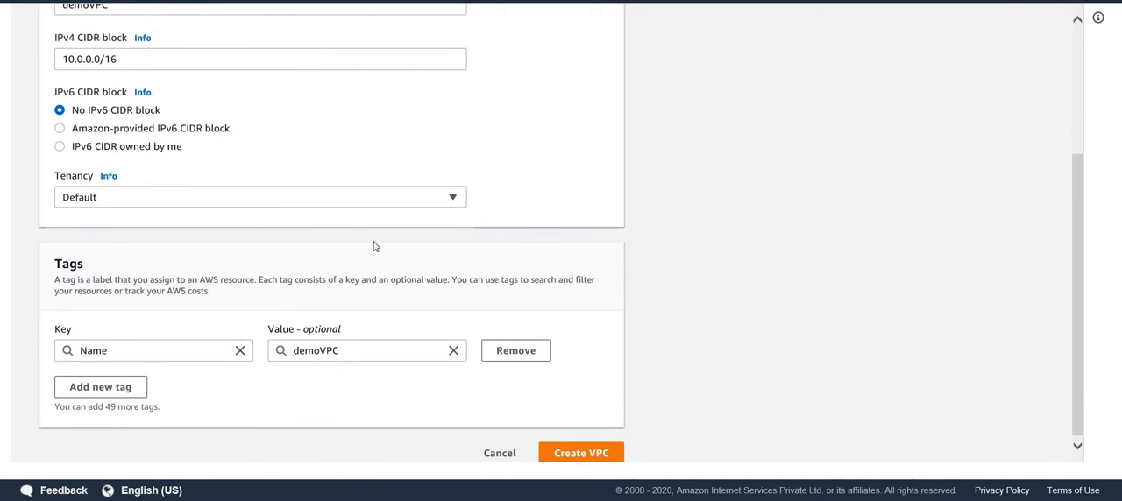
scroll(373, 246, "up", 2)
scroll(307, 386, "down", 2)
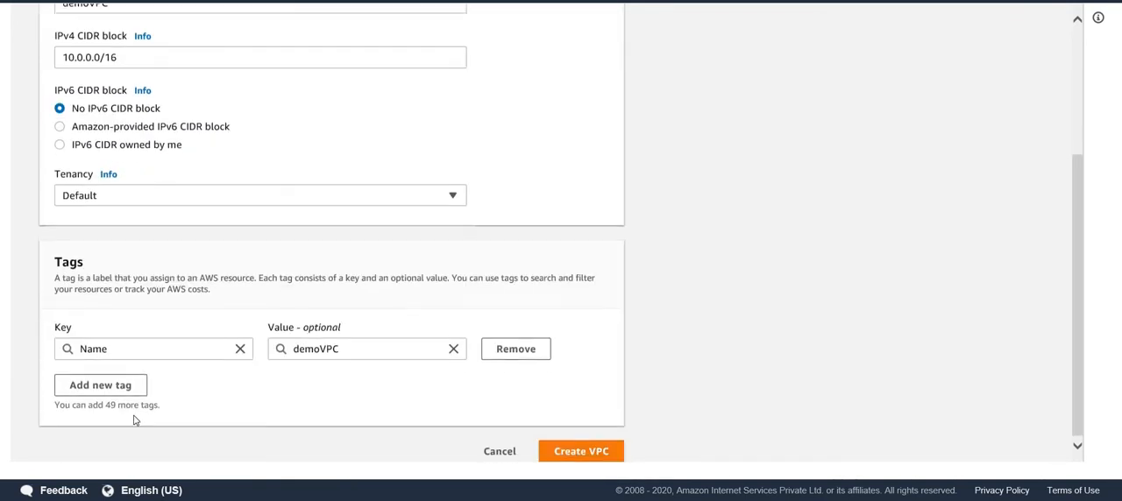
left_click(597, 460)
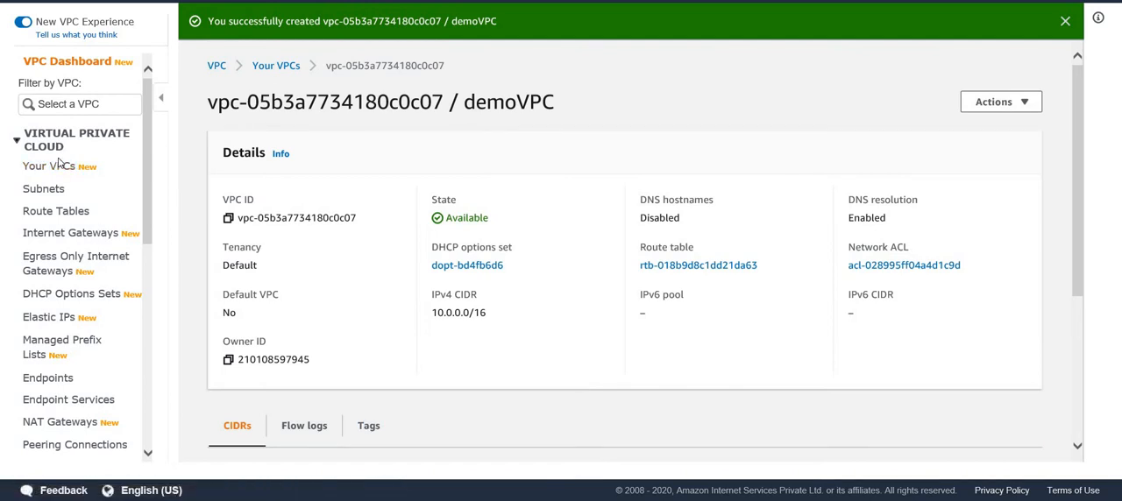
Show the list of all VPCs in the region.
left_click(31, 145)
left_click(32, 145)
left_click(56, 171)
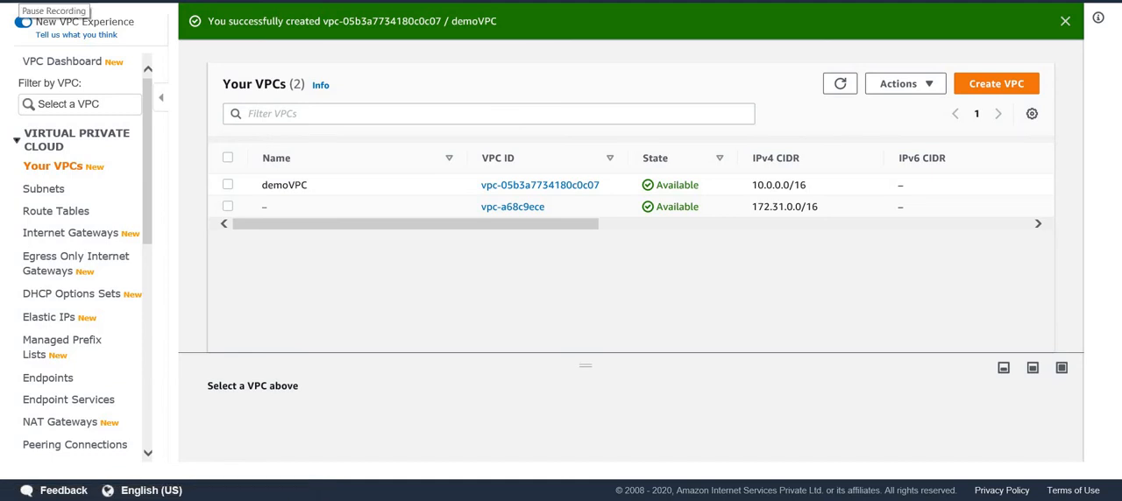
Start a new subnet with the name tag publicSubnet and assign it to demoVPC.
left_click(52, 198)
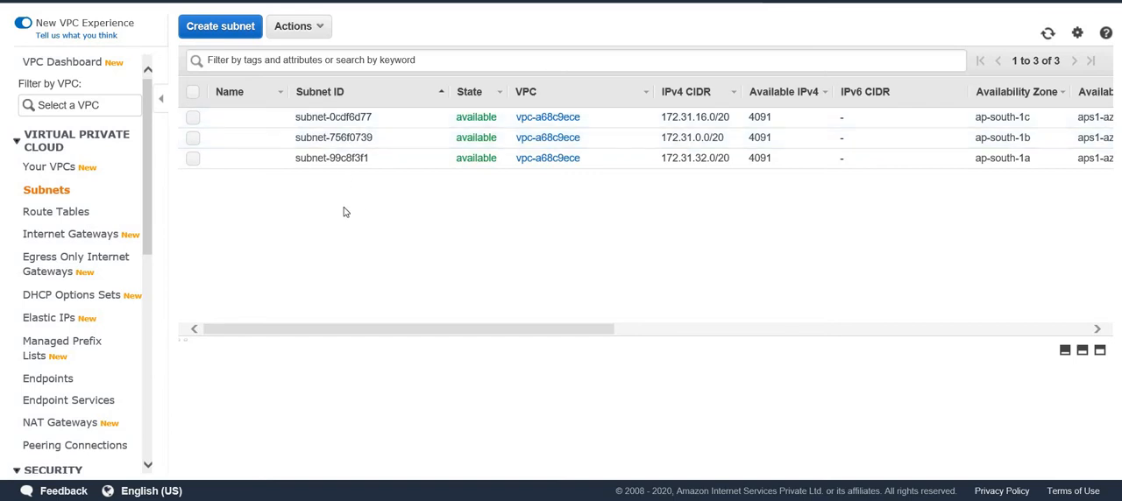
left_click(225, 35)
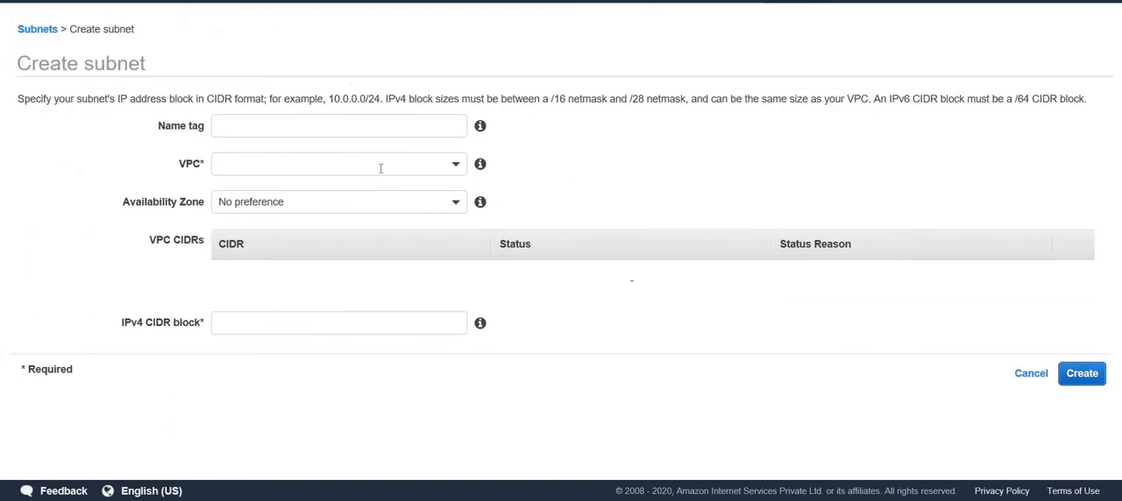
left_click(380, 123)
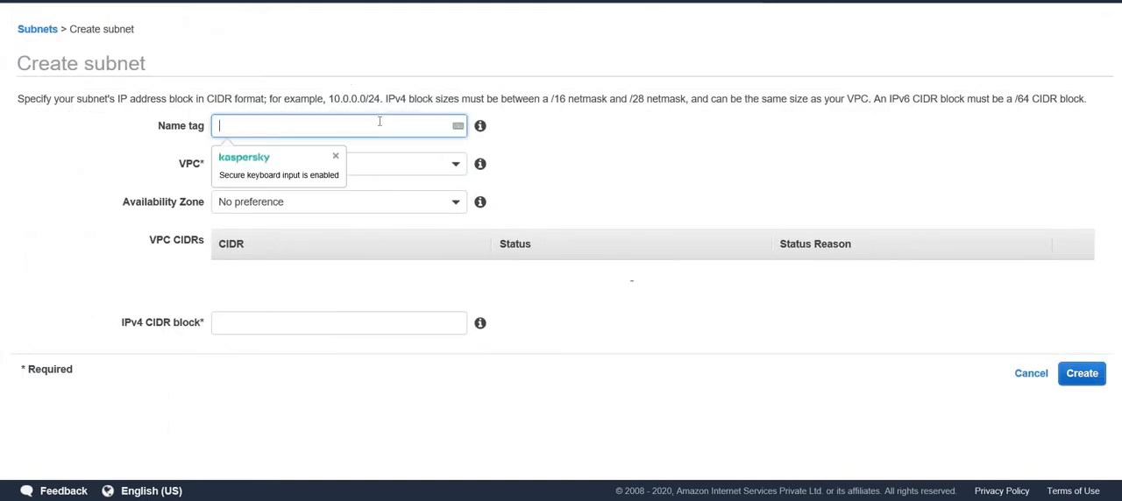
type("publicSubnet")
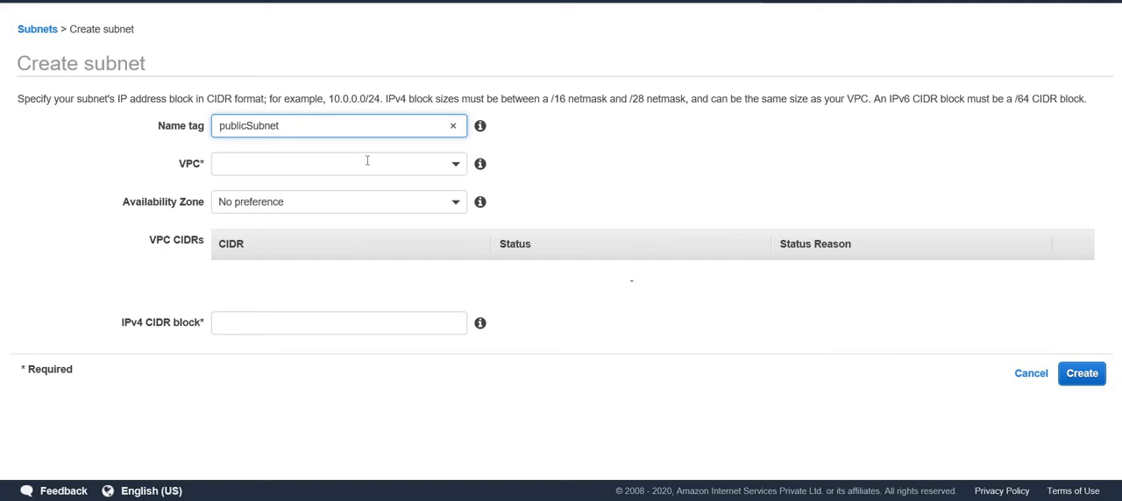
left_click(369, 162)
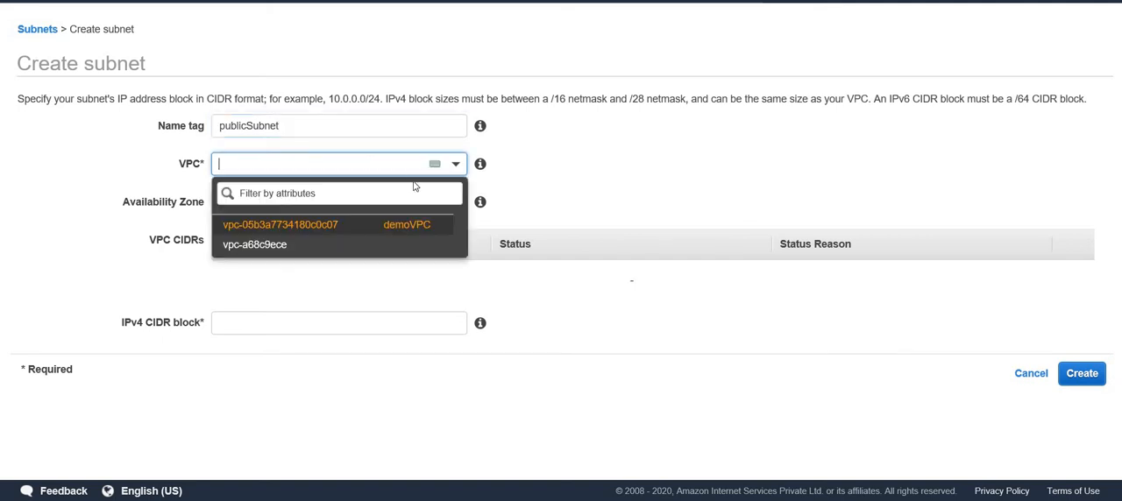
left_click(347, 226)
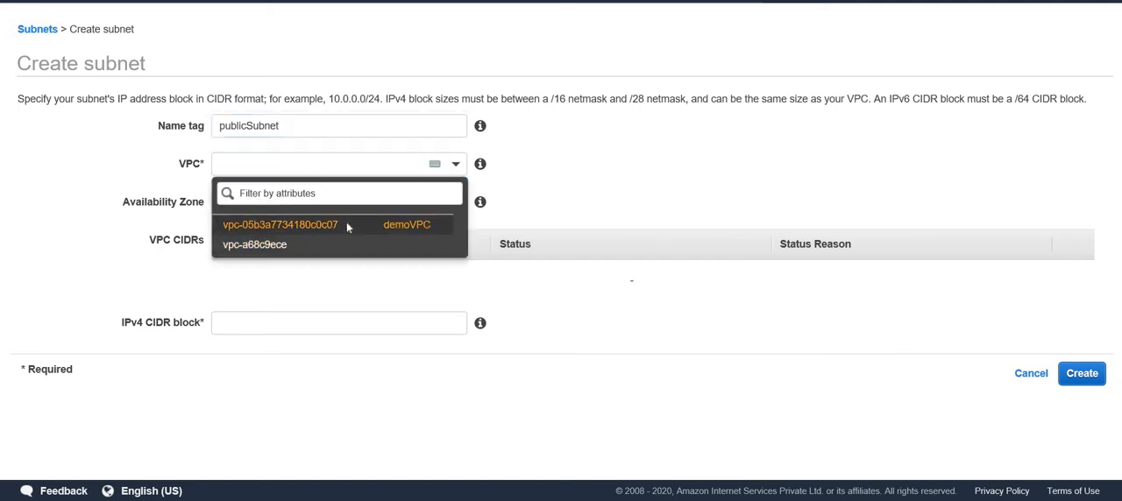
Set the subnet's availability zone to ap-south-1a and extend its name tag to publicSubnet1A.
left_click(350, 200)
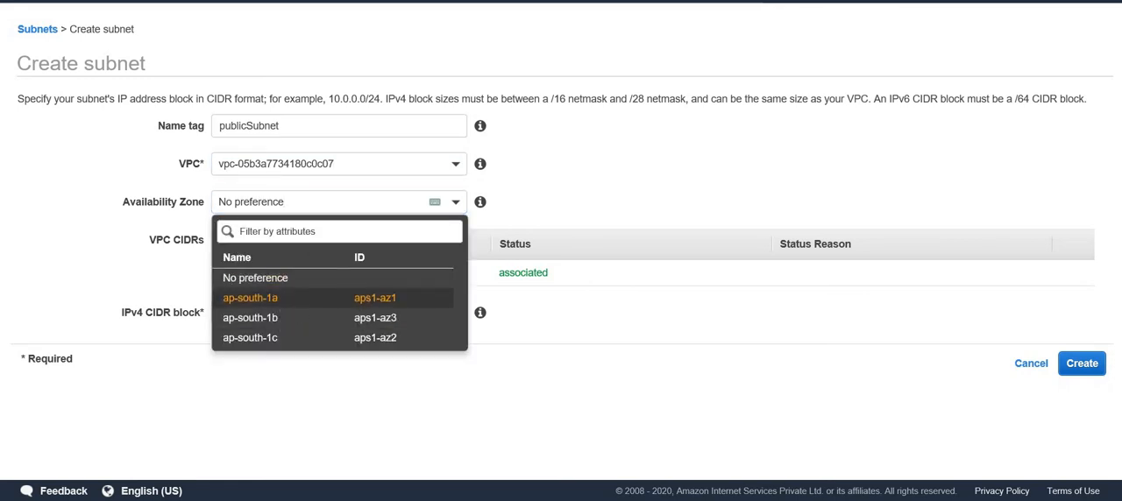
left_click(303, 308)
left_click(309, 128)
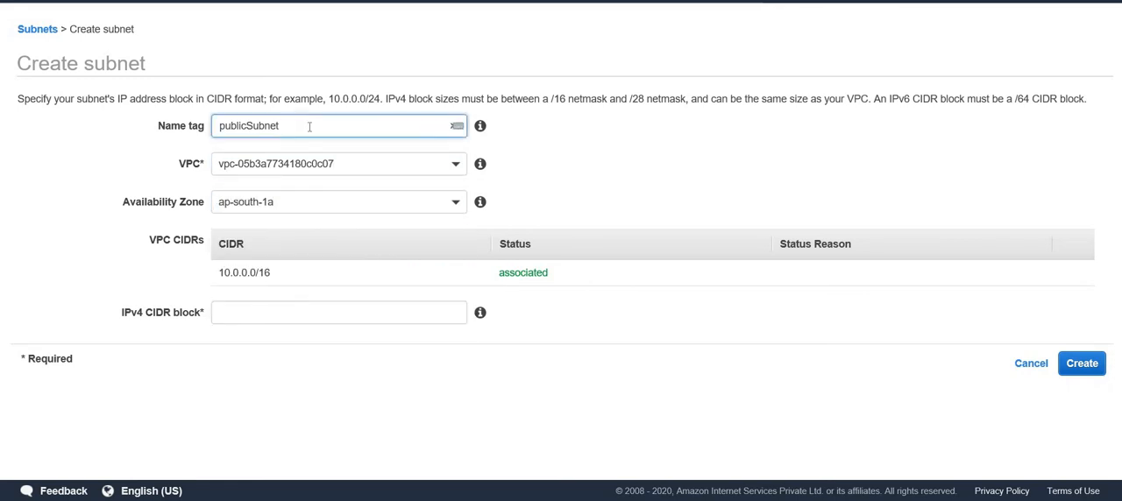
type("1A")
Set the public subnet's IPv4 CIDR block to 10.0.1.0/24 and create it, returning to the subnet list.
left_click(298, 319)
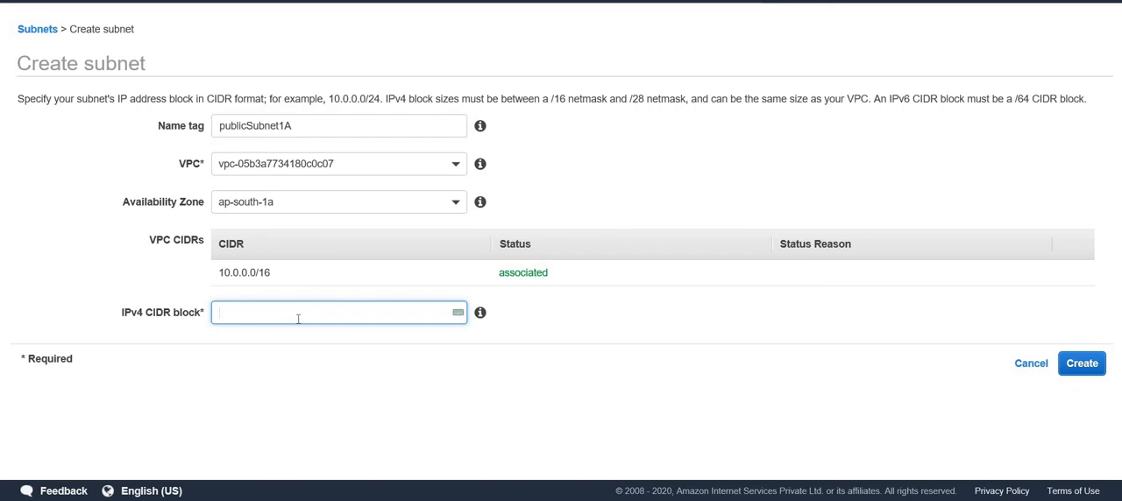
type("10.0.1.0/24")
left_click(1082, 367)
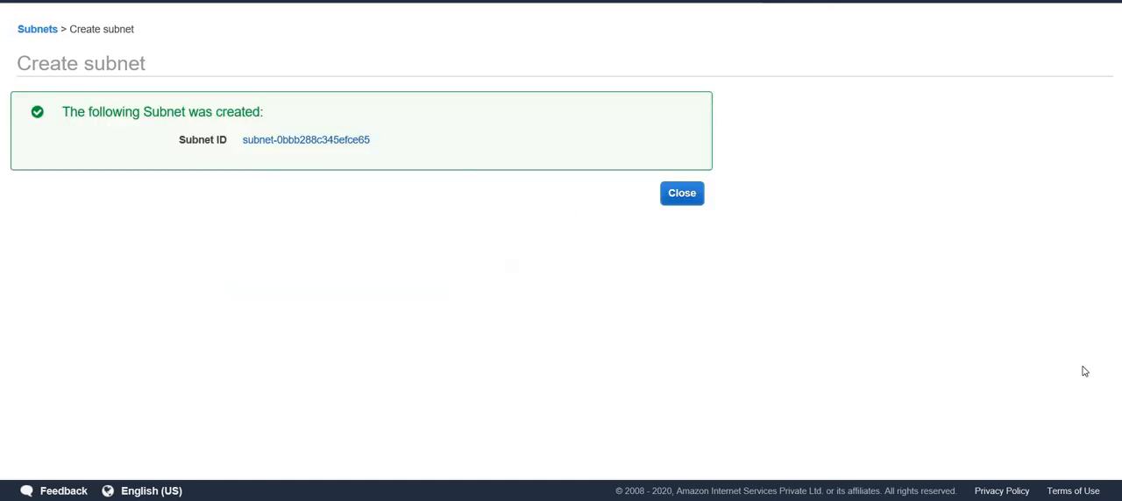
left_click(680, 195)
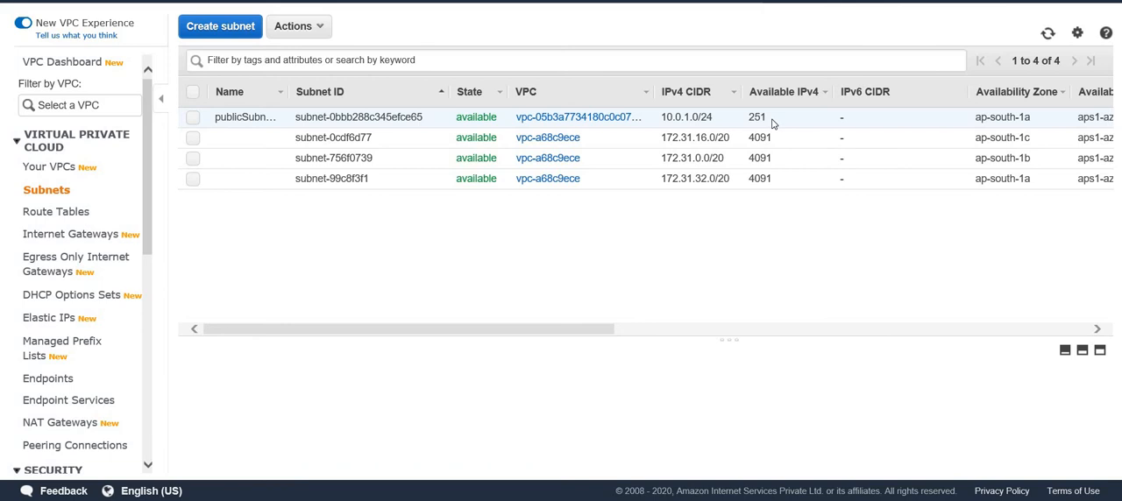
Start another subnet with the name tag privateSubnet1A.
left_click(211, 28)
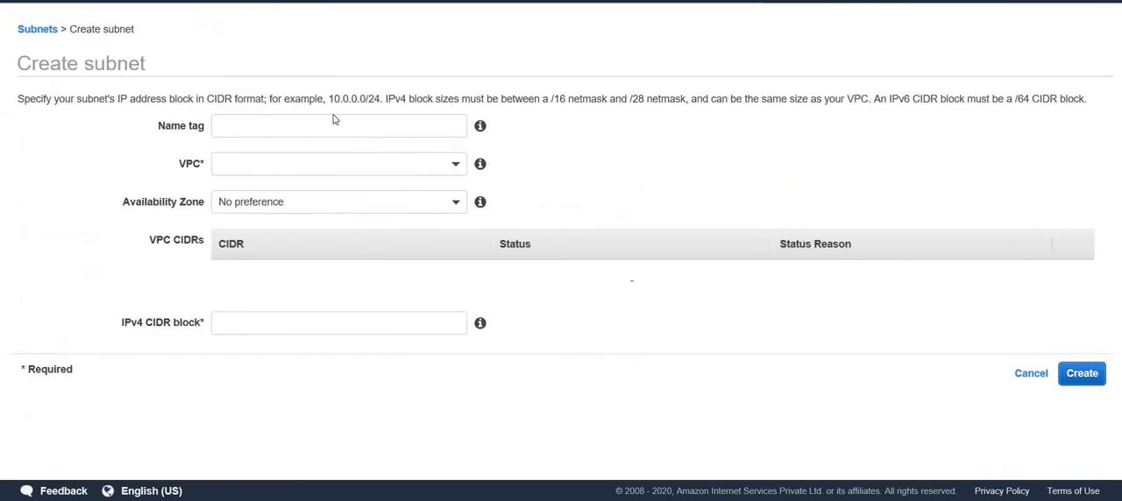
left_click(296, 127)
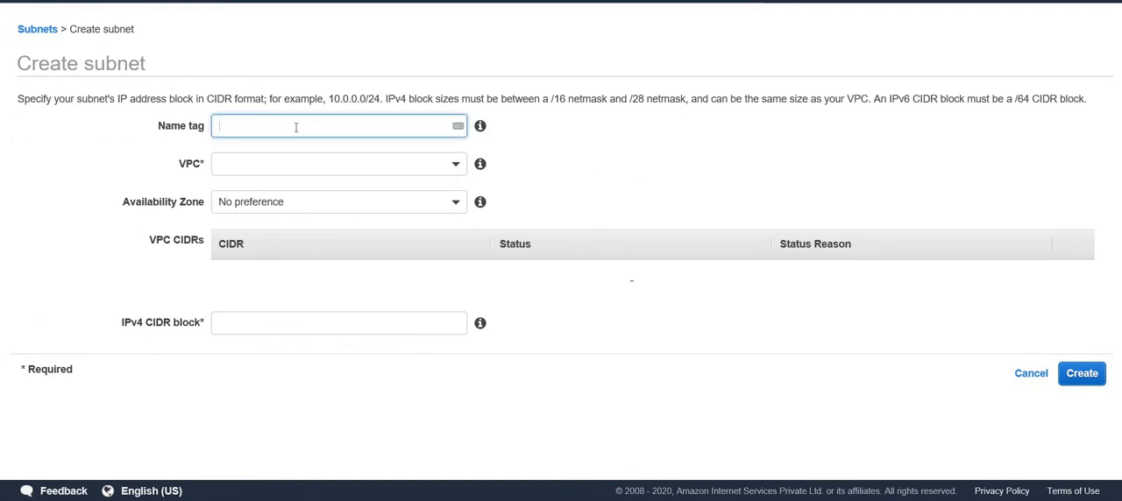
type("privateSubnet1A")
Place the private subnet in availability zone ap-south-1a and assign it to demoVPC.
left_click(313, 203)
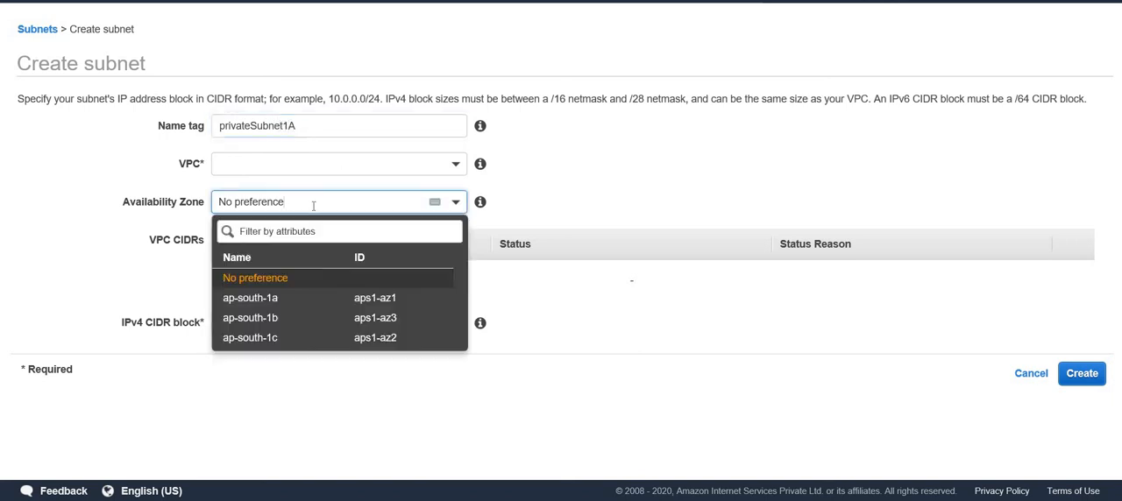
left_click(275, 300)
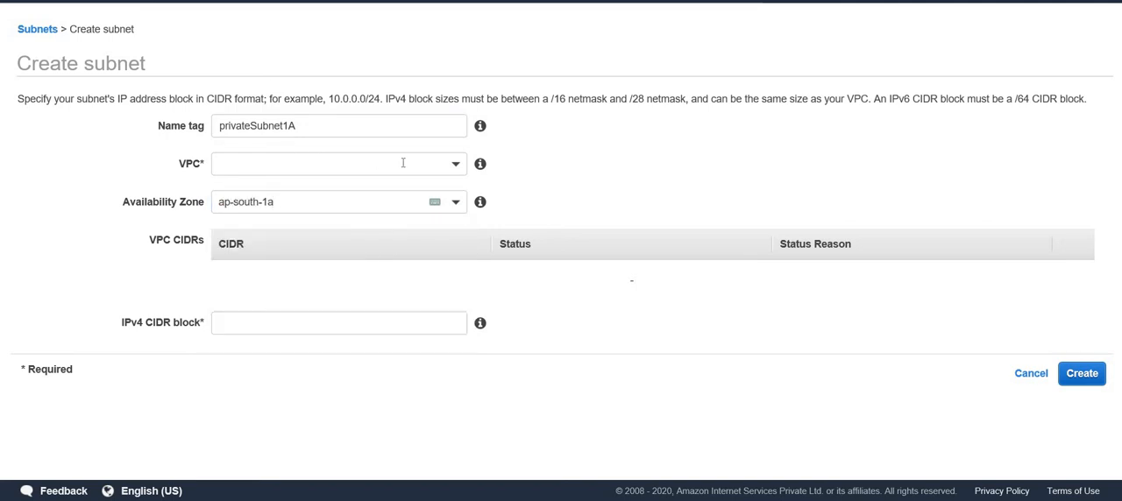
left_click(402, 163)
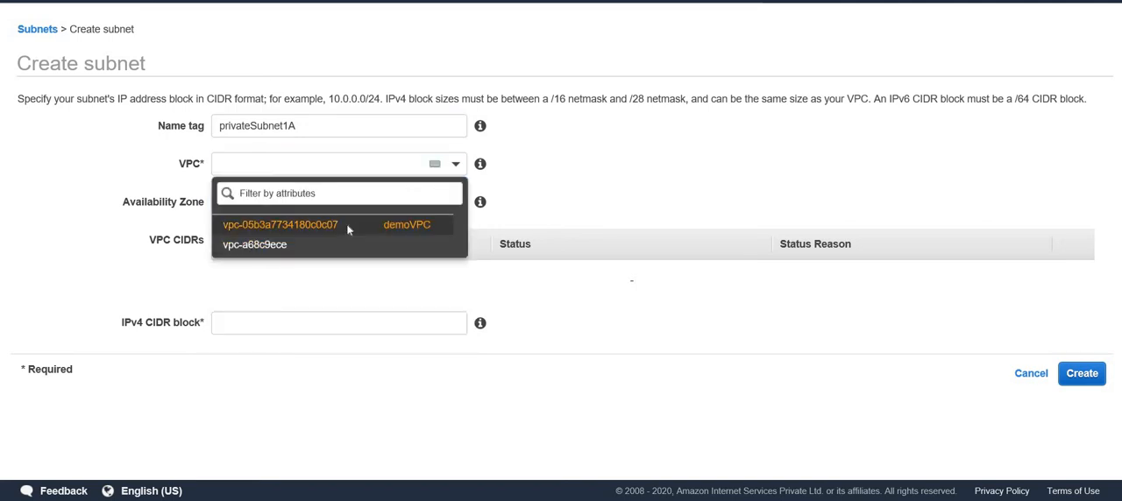
left_click(348, 230)
Set the private subnet's IPv4 CIDR block to 10.0.2.0/24 and create it, returning to the subnet list.
left_click(282, 313)
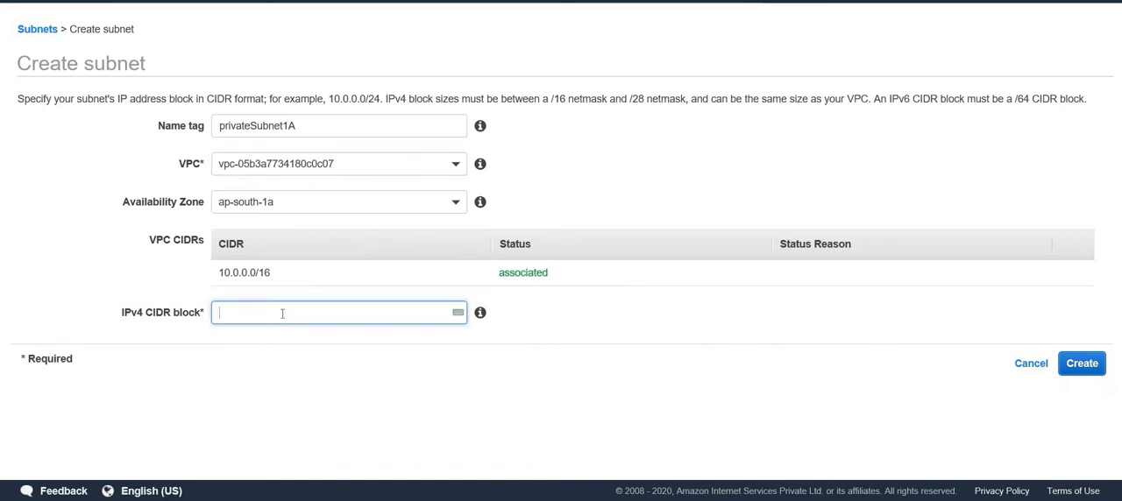
type("10.0.0")
key("BackSpace")
type("2.0/23")
key("BackSpace")
type("4")
left_click(1080, 363)
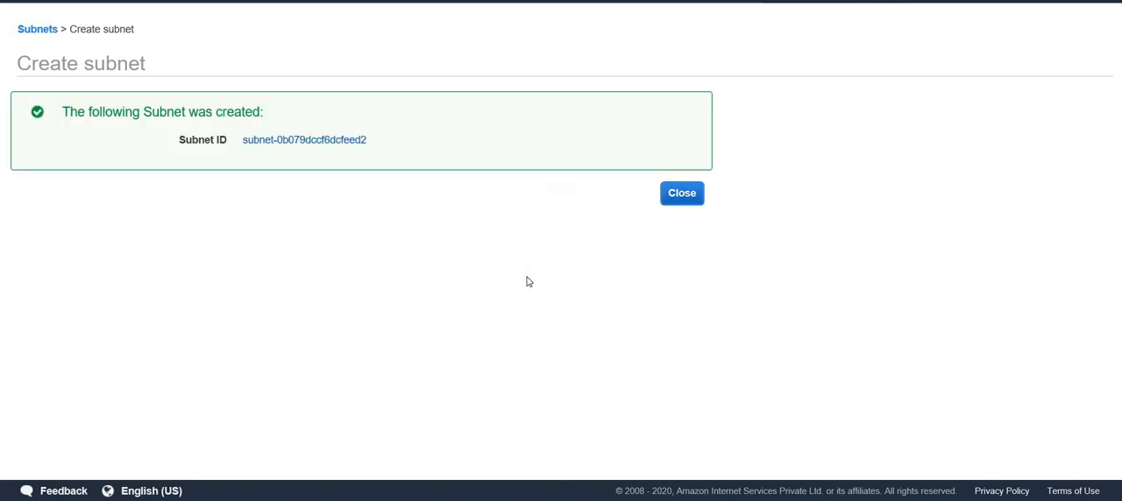
left_click(674, 196)
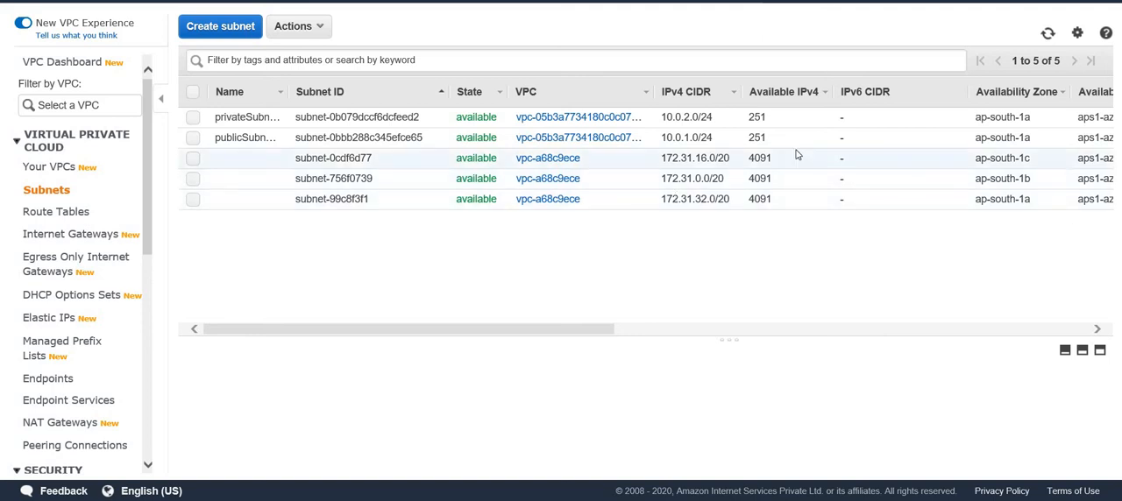
Examine the routes of the route table belonging to the default VPC vpc-a68c9ece, with the details area enlarged.
left_click(758, 138)
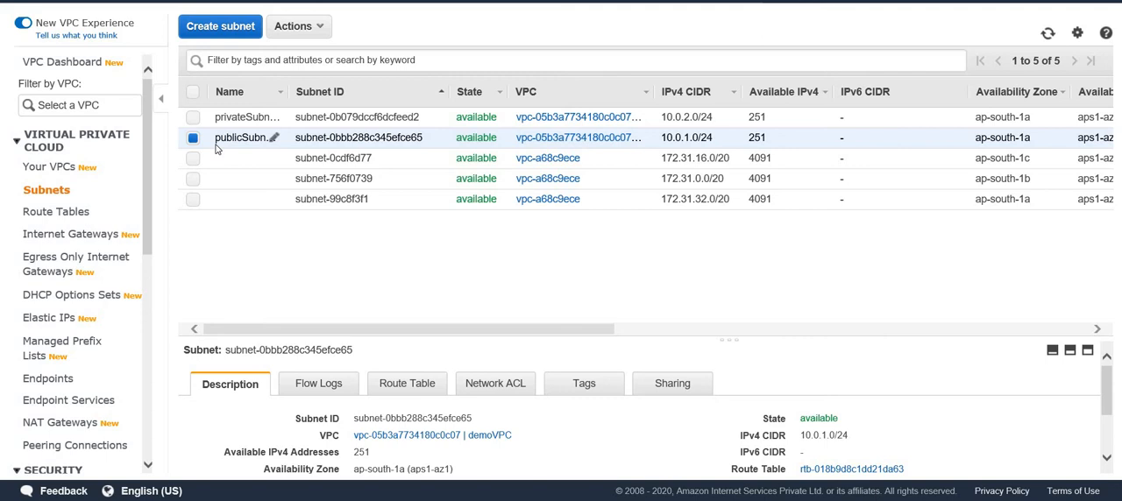
left_click(39, 217)
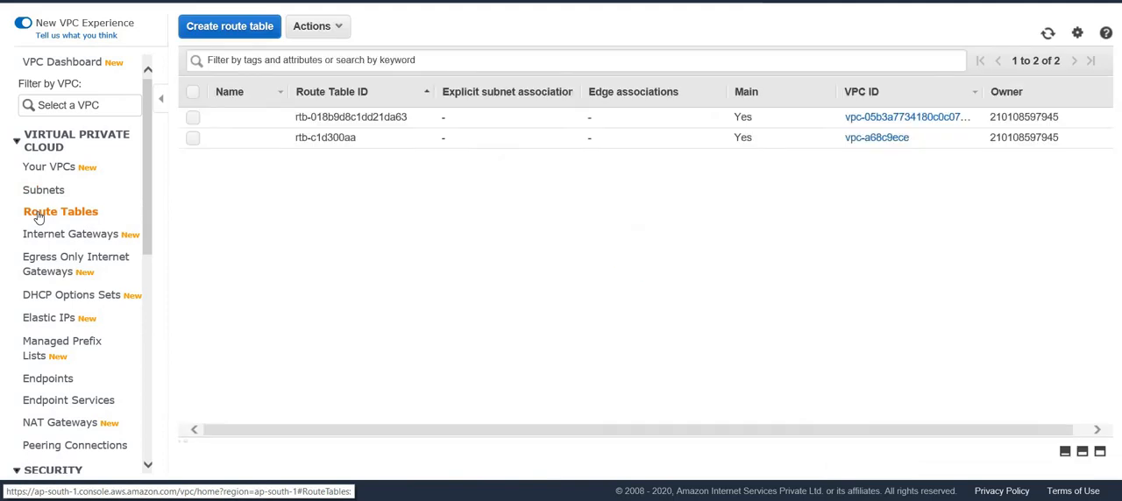
left_click(194, 138)
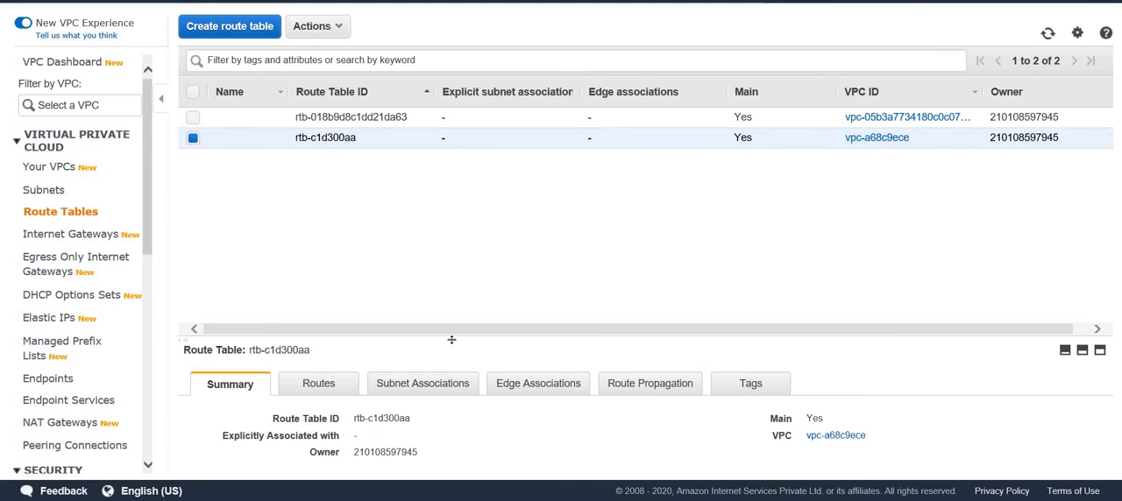
left_click_drag(452, 339, 447, 247)
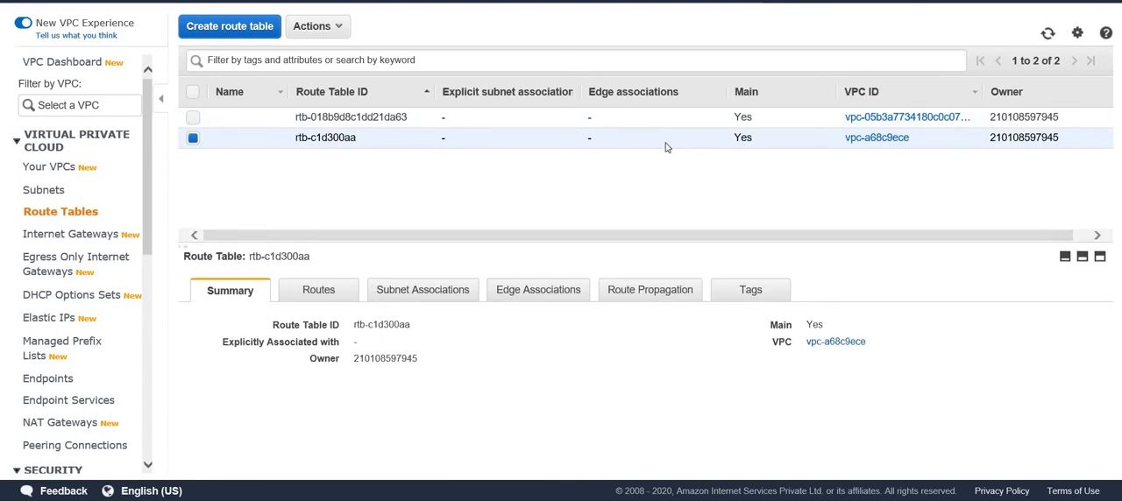
left_click(321, 298)
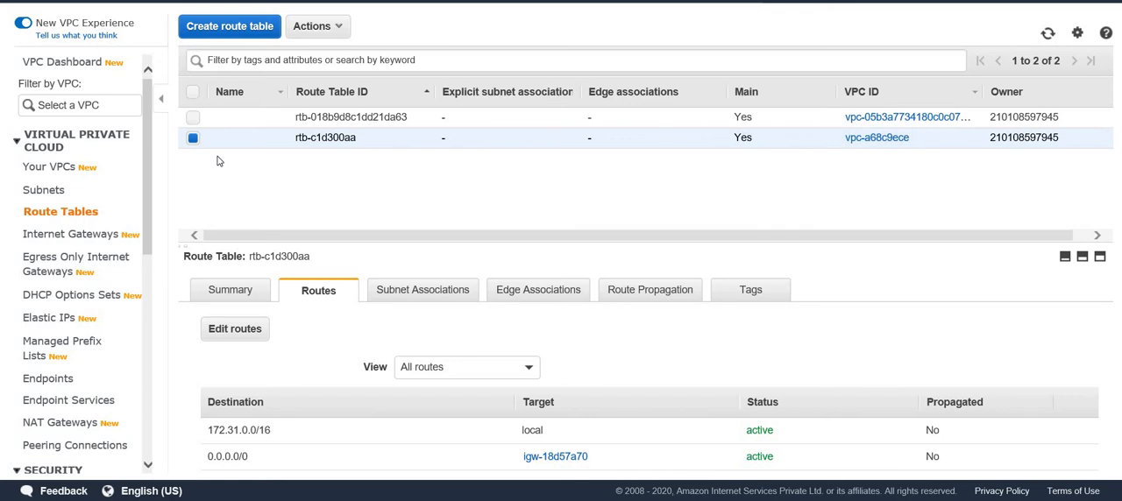
Name the route table belonging to demoVPC demoRT.
left_click(192, 138)
left_click(192, 116)
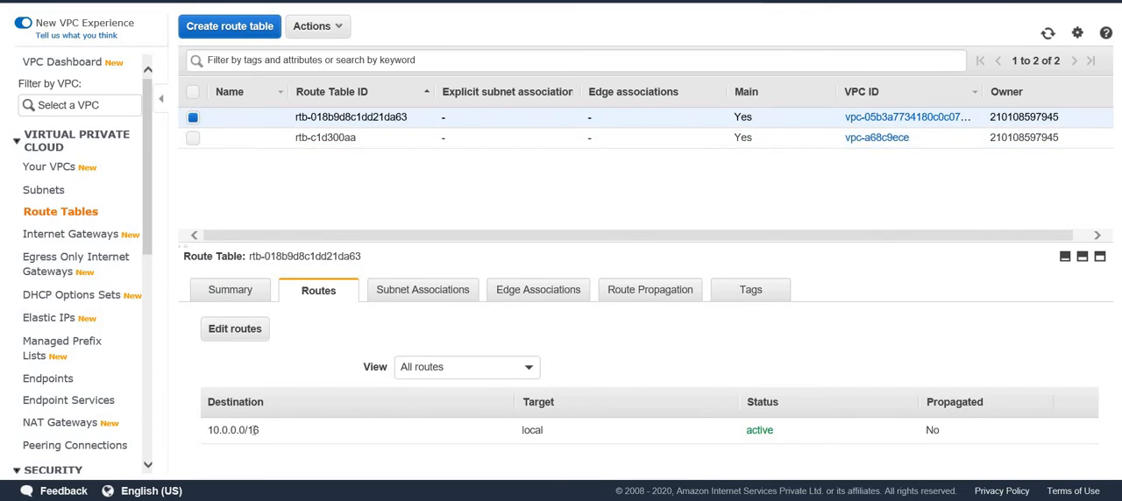
left_click(272, 121)
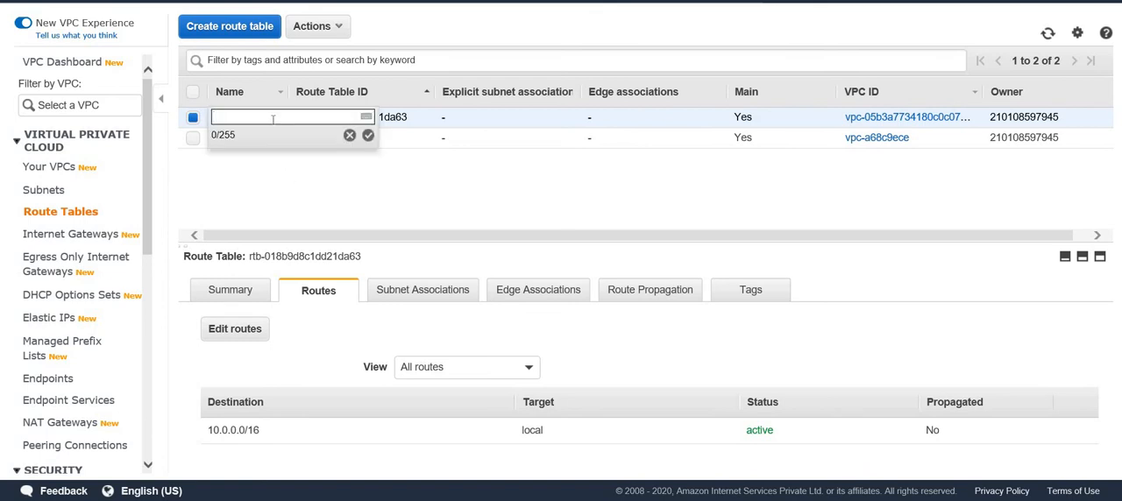
type("demoRT")
left_click(373, 137)
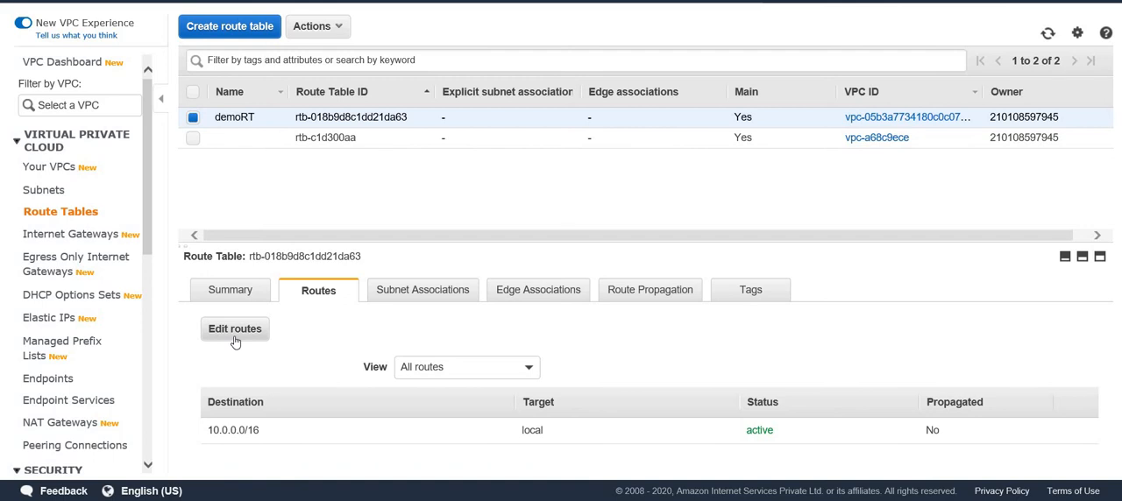
Create an internet gateway with the name tag demoIGW.
left_click(57, 237)
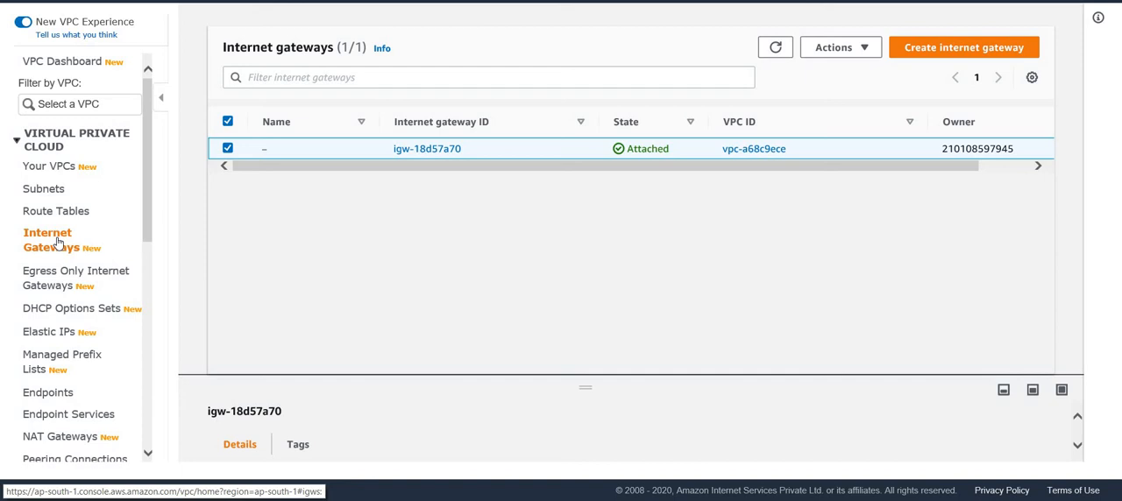
left_click(865, 49)
left_click(917, 49)
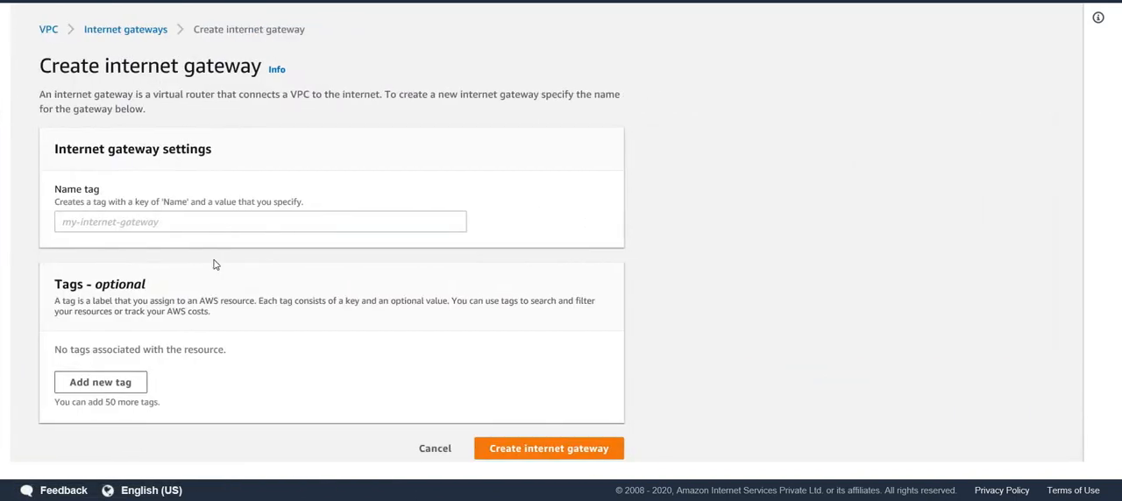
left_click(137, 225)
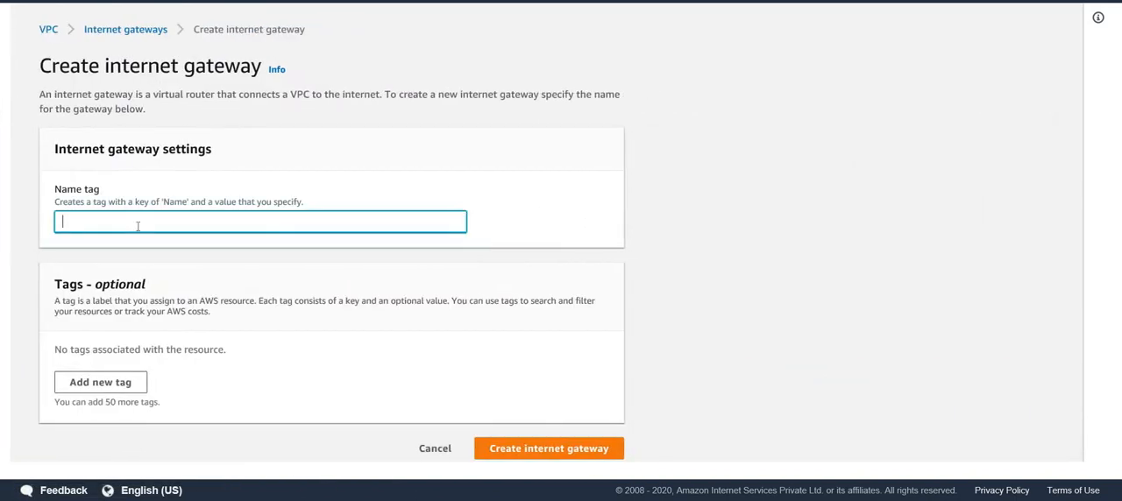
type("d")
key("BackSpace")
type("demo")
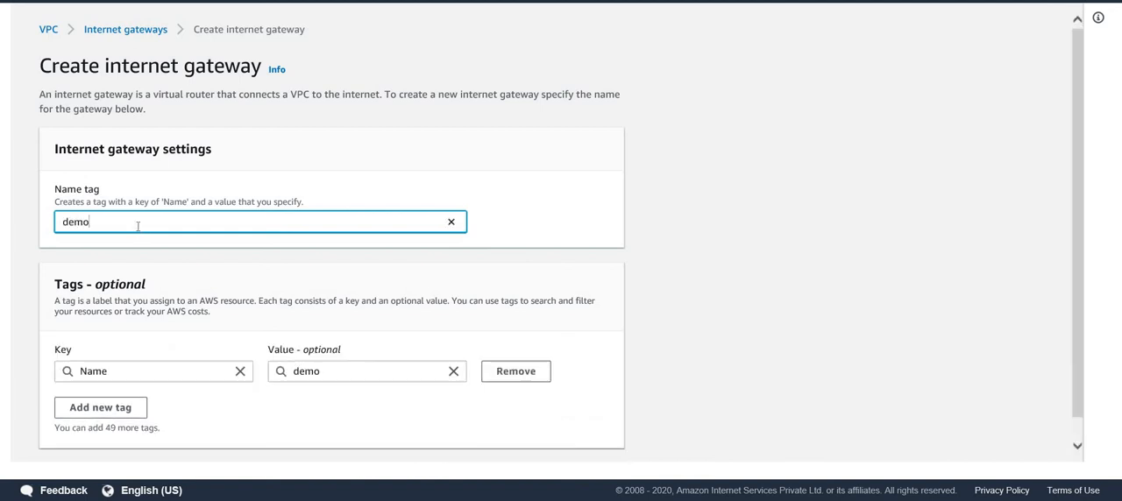
type("IGW")
scroll(170, 307, "down", 1)
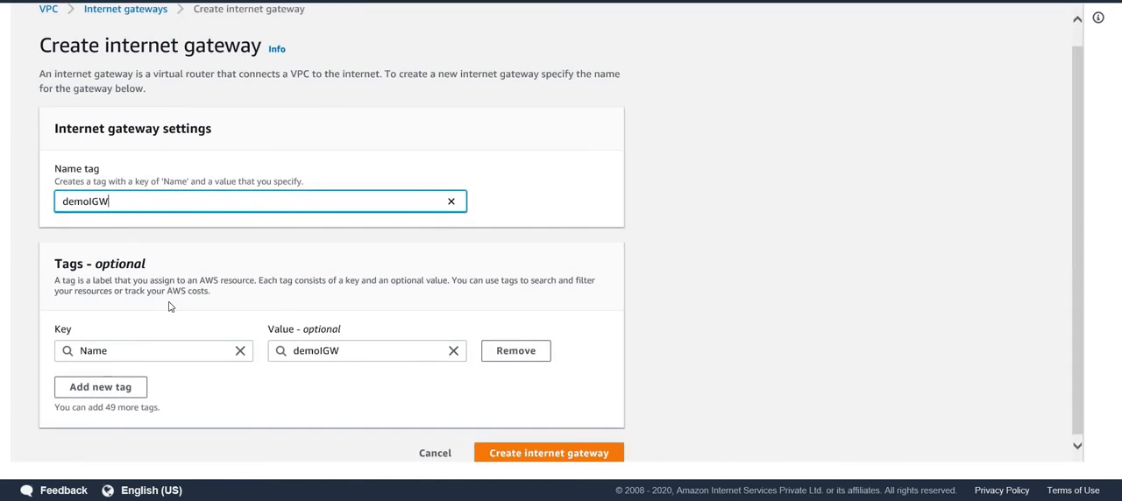
left_click(519, 452)
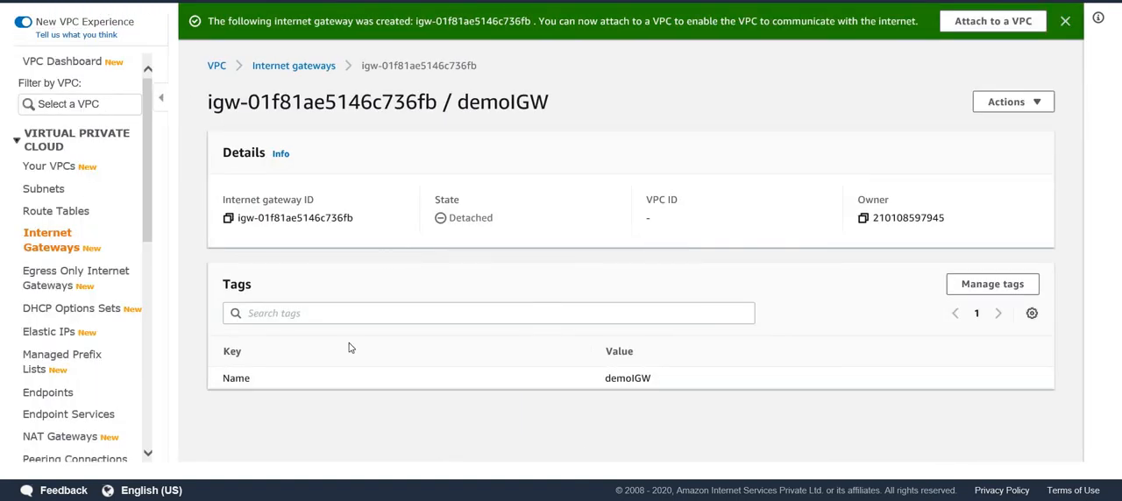
Attach the demoIGW internet gateway to demoVPC.
scroll(349, 342, "down", 2)
scroll(350, 343, "up", 2)
left_click(1039, 109)
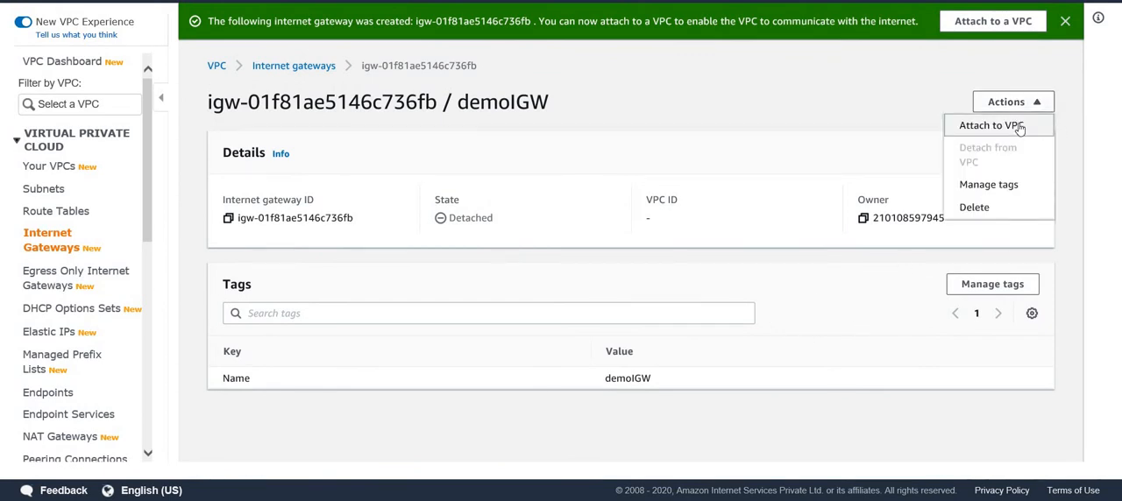
left_click(1020, 128)
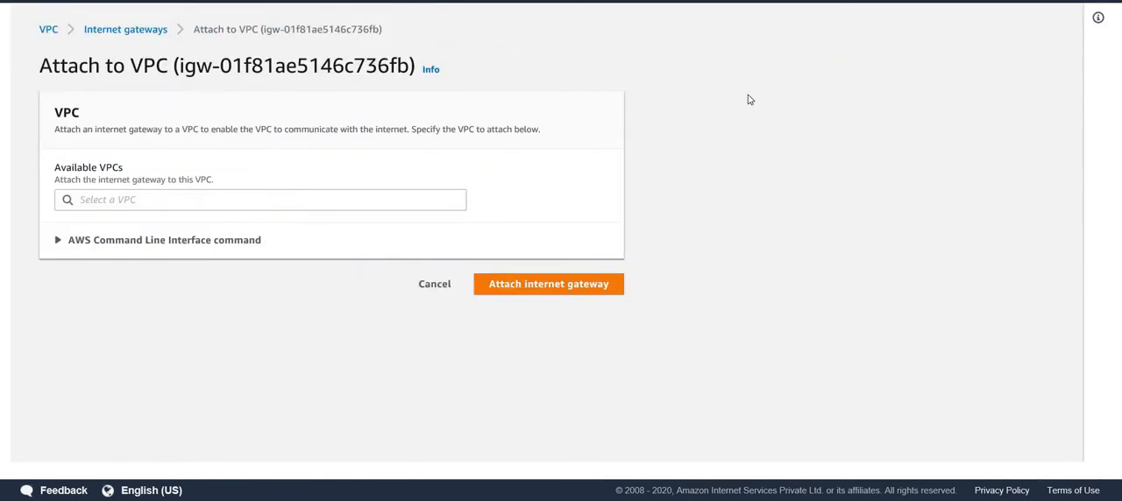
left_click(132, 199)
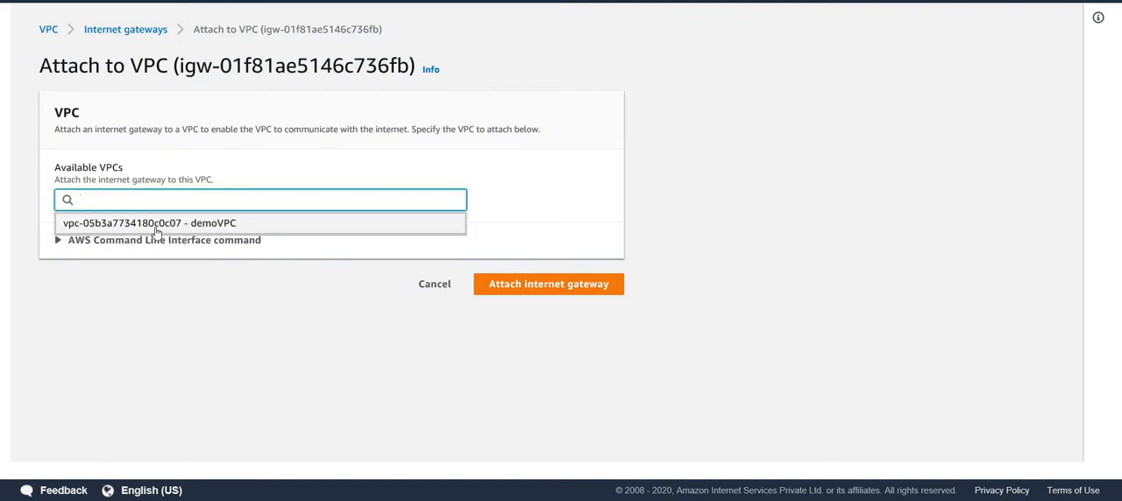
left_click(157, 226)
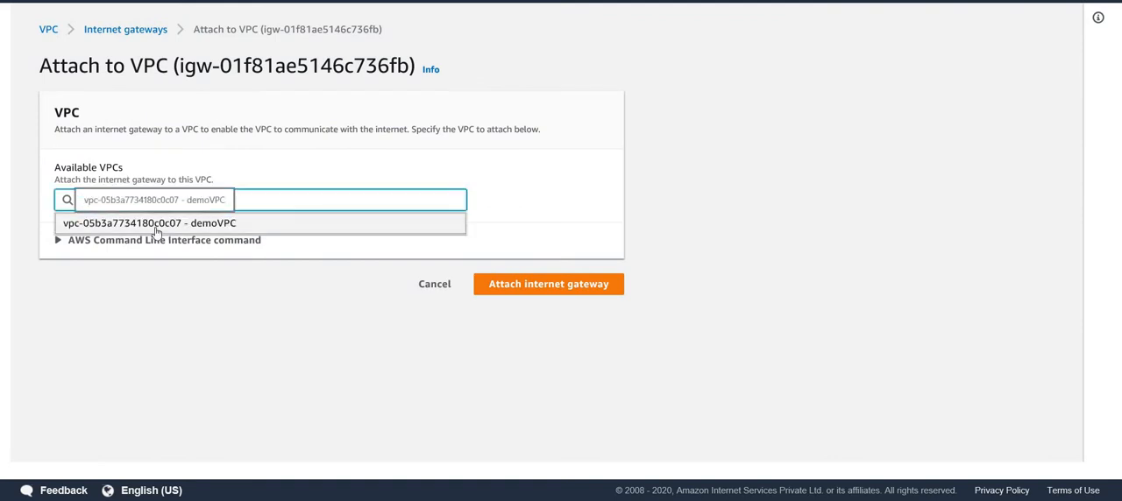
left_click(157, 227)
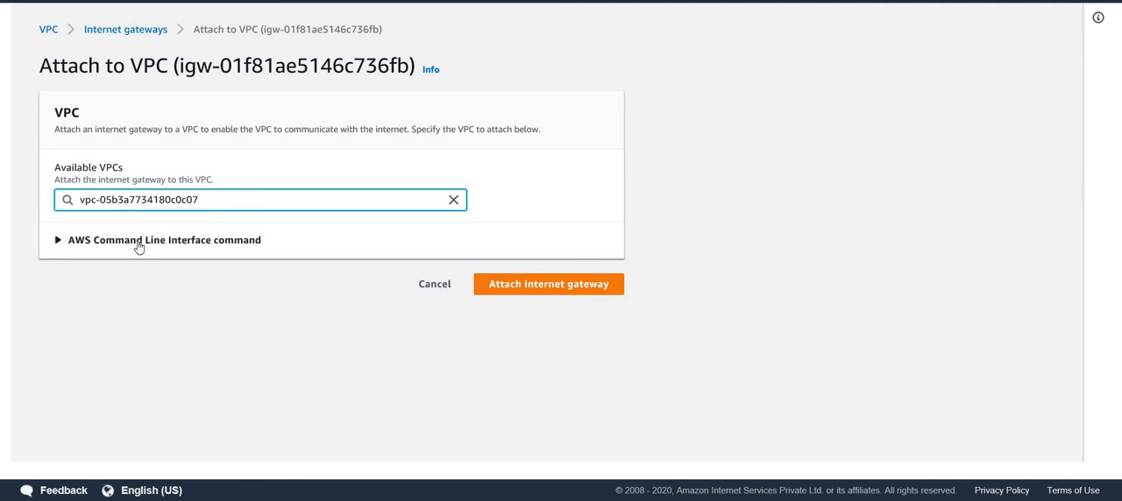
left_click(137, 244)
scroll(526, 281, "down", 2)
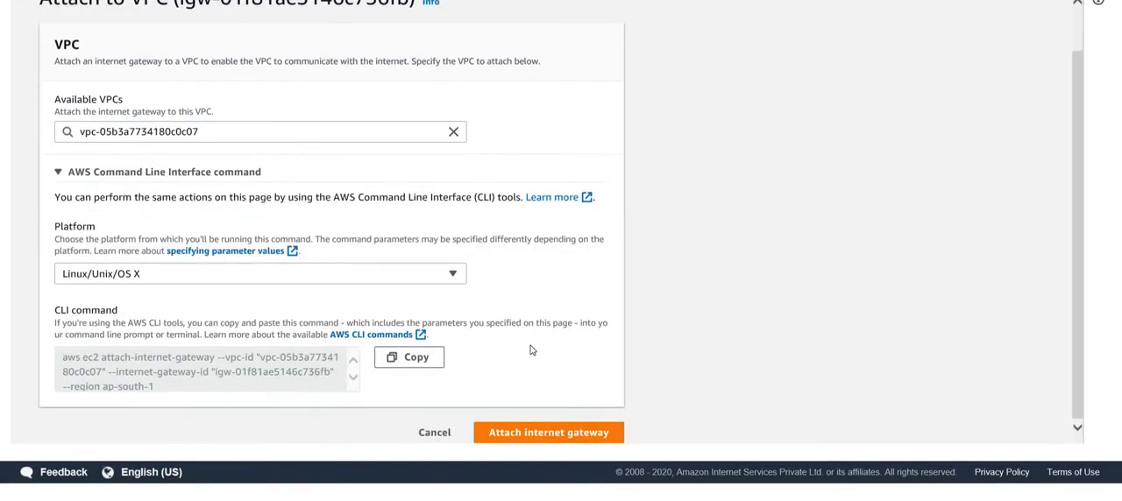
left_click(562, 449)
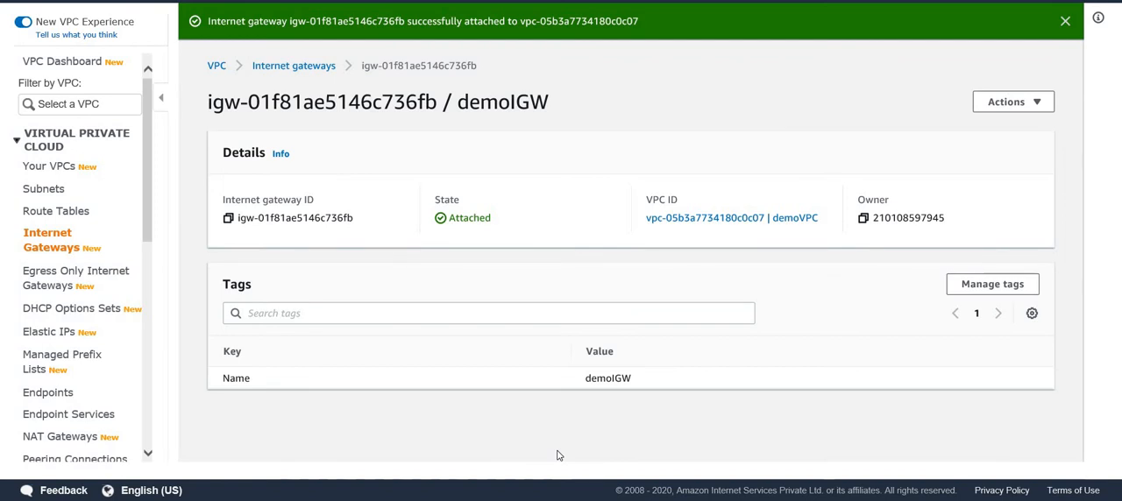
Explicitly associate the public subnet 10.0.1.0/24 with the demoRT route table and check the resulting associations.
left_click(55, 211)
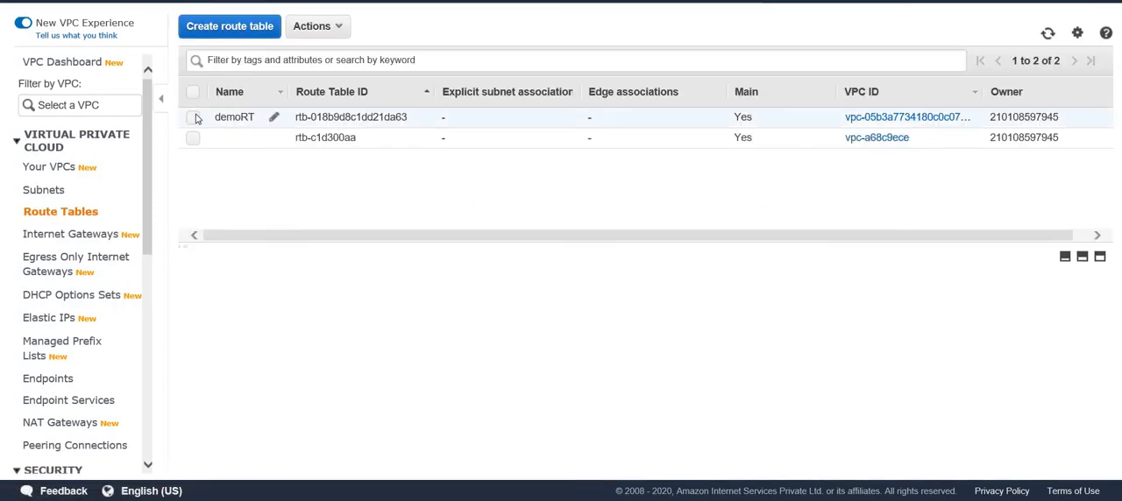
left_click(251, 113)
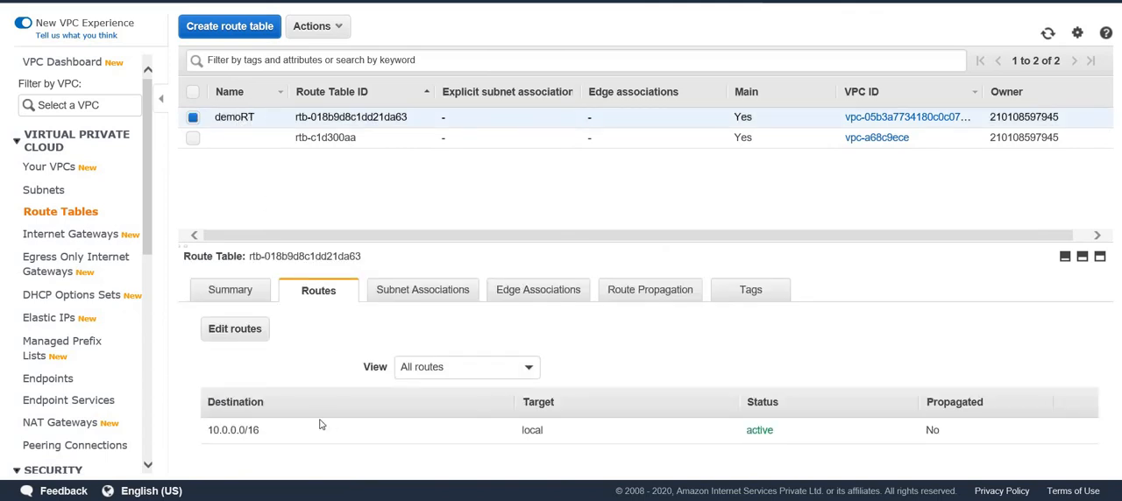
left_click(406, 295)
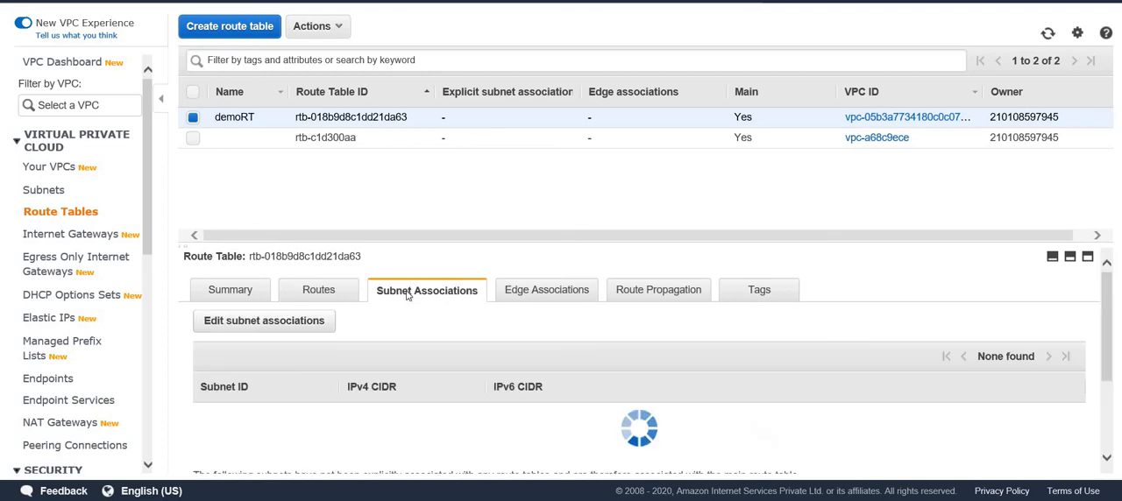
left_click(264, 320)
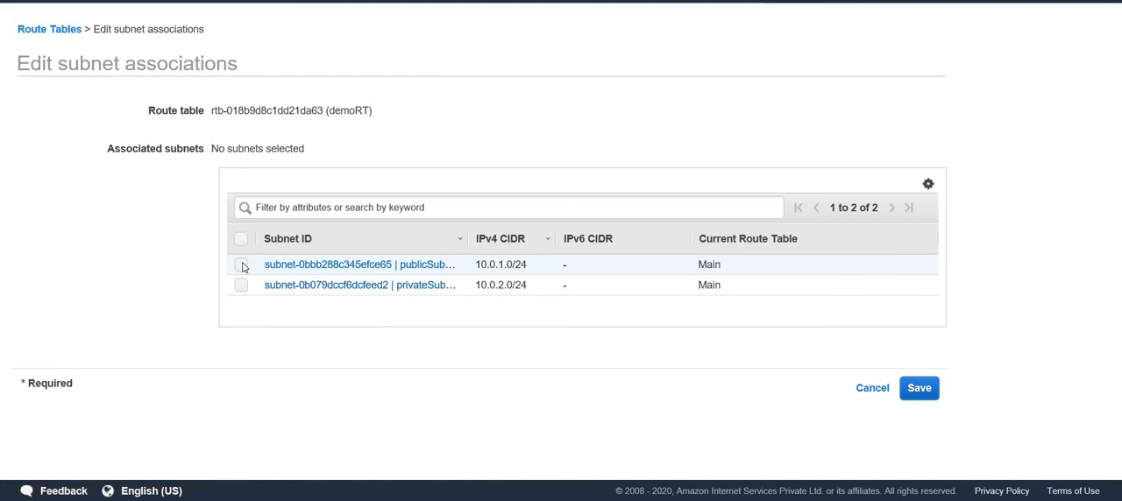
left_click(241, 264)
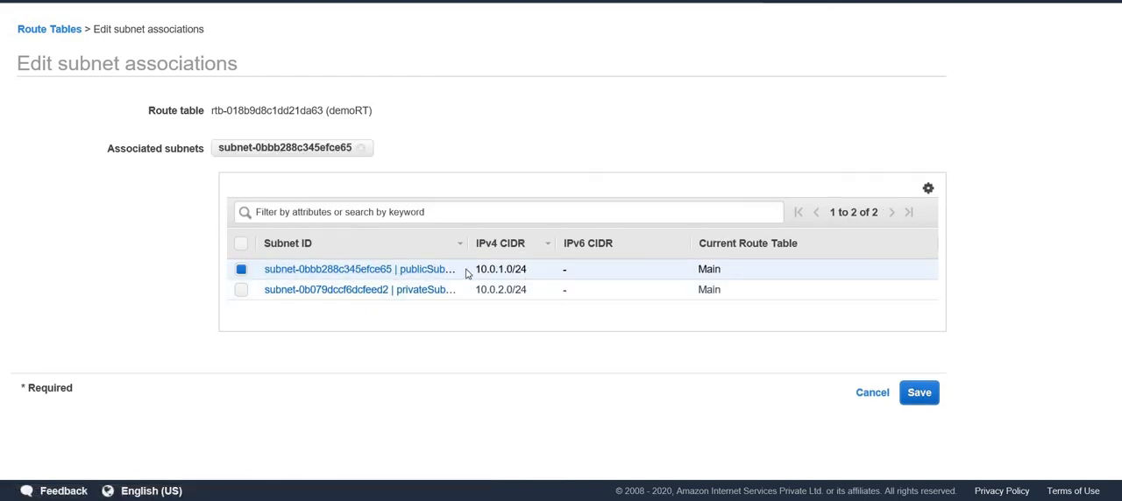
left_click(929, 399)
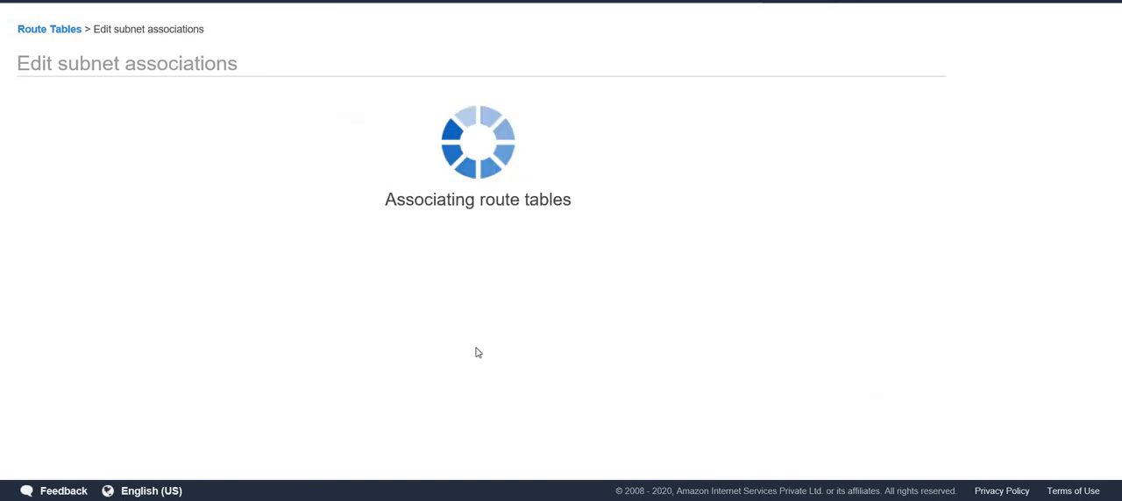
scroll(330, 339, "down", 3)
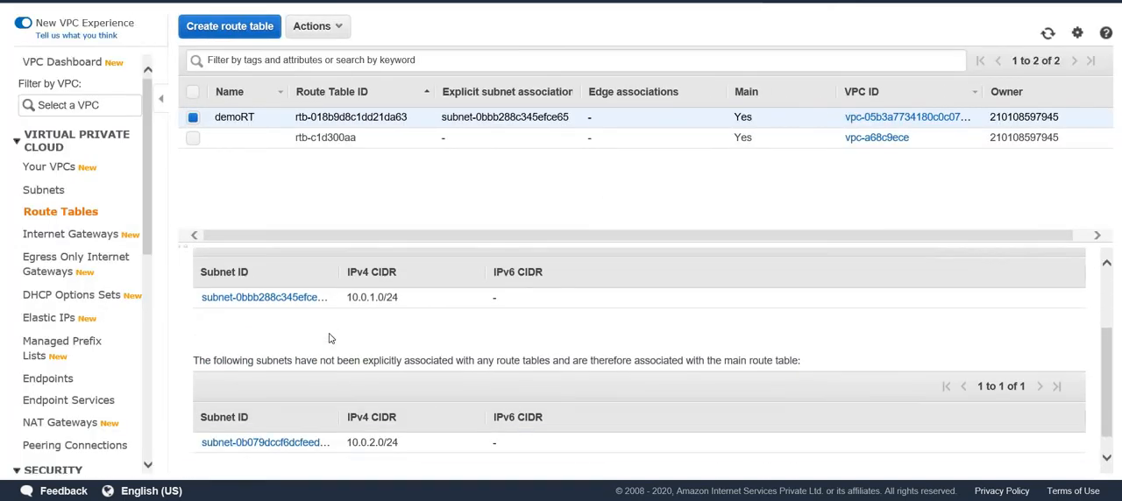
scroll(330, 338, "up", 5)
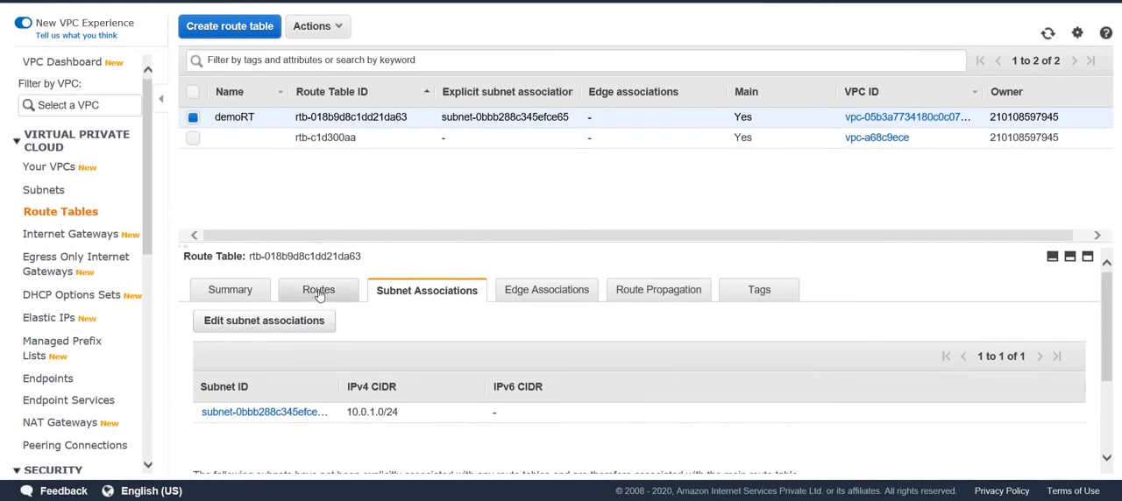
Add a route to demoRT with destination 0.0.0.0/0 and the internet gateway demoIGW as target, and save the routes.
left_click(318, 292)
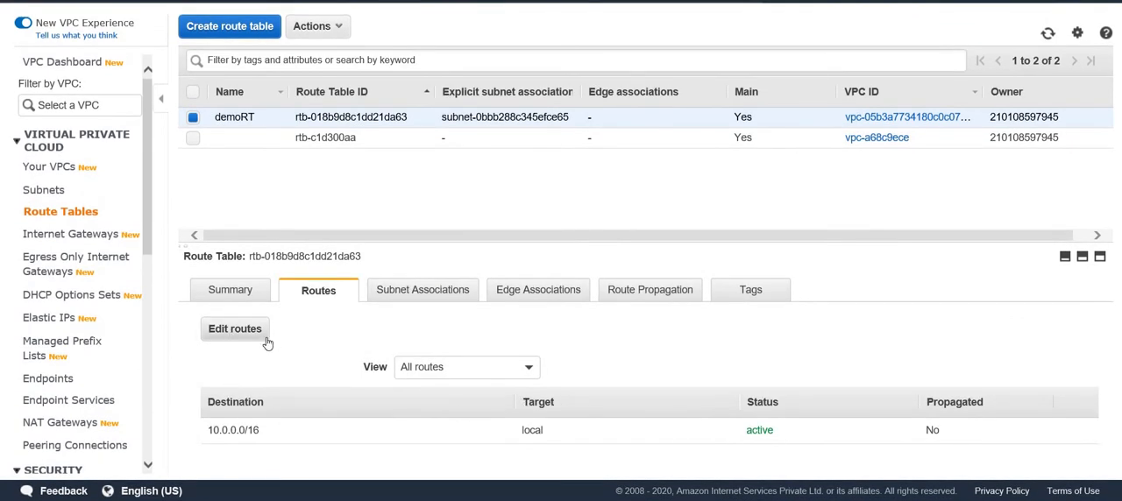
left_click(235, 329)
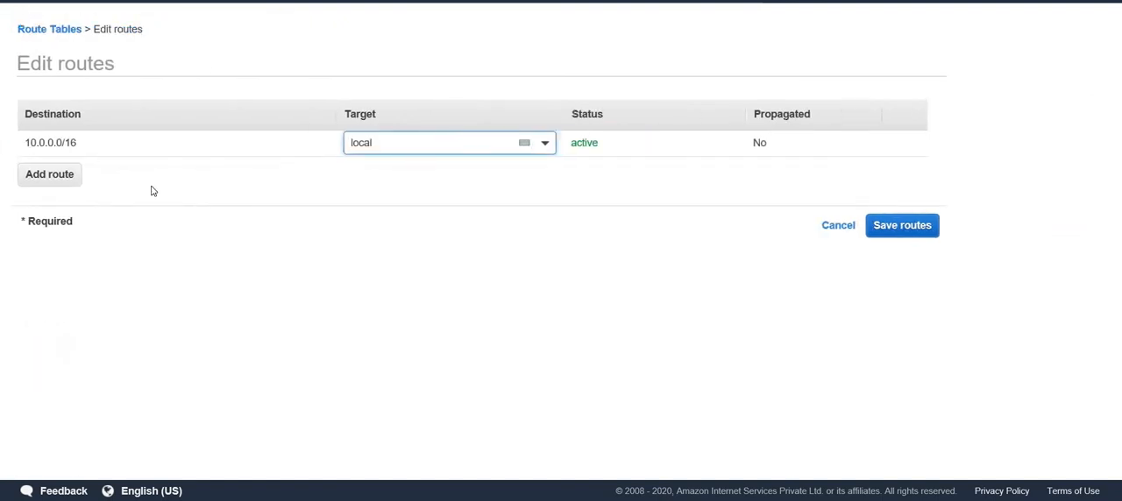
left_click(54, 182)
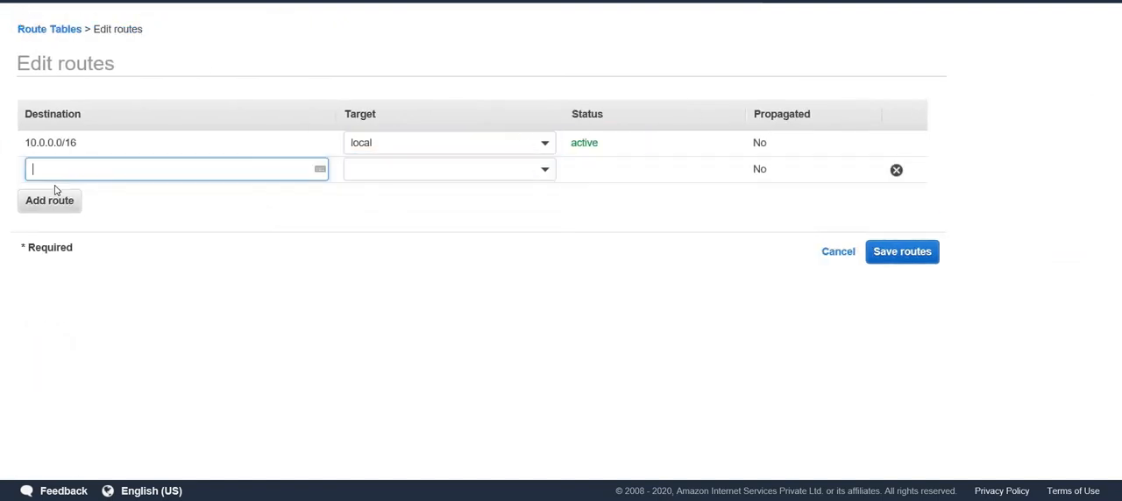
type("0..")
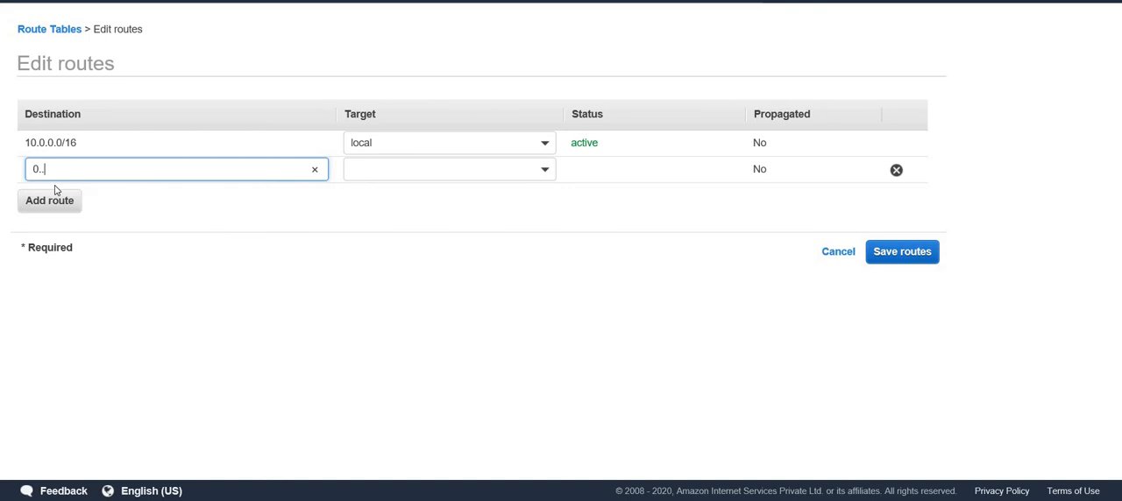
key("BackSpace")
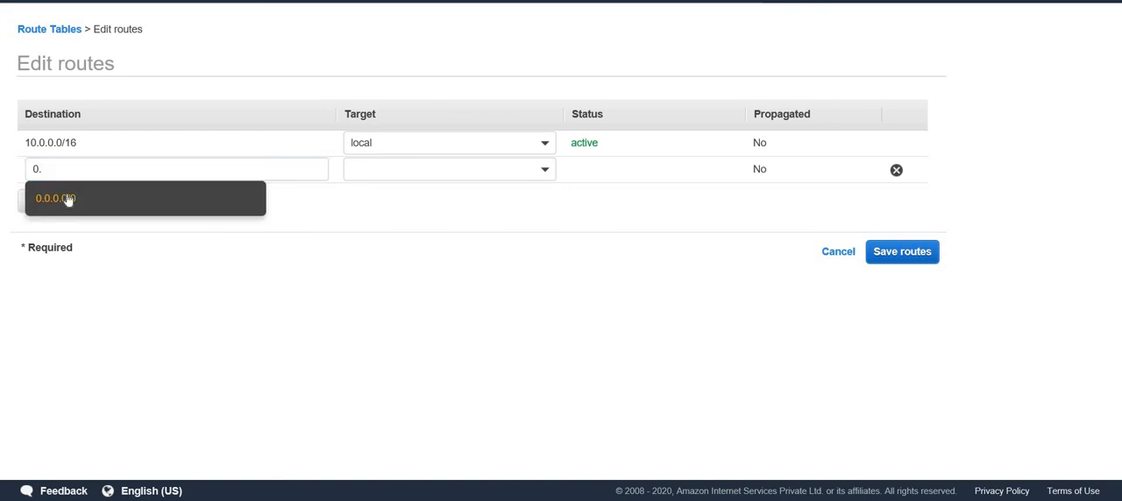
left_click(67, 197)
left_click(430, 171)
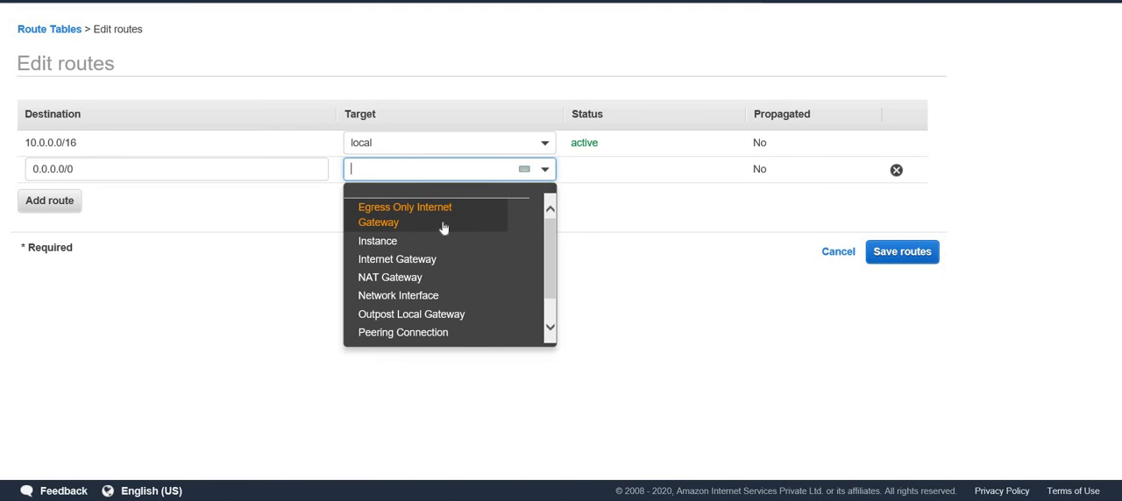
left_click(442, 260)
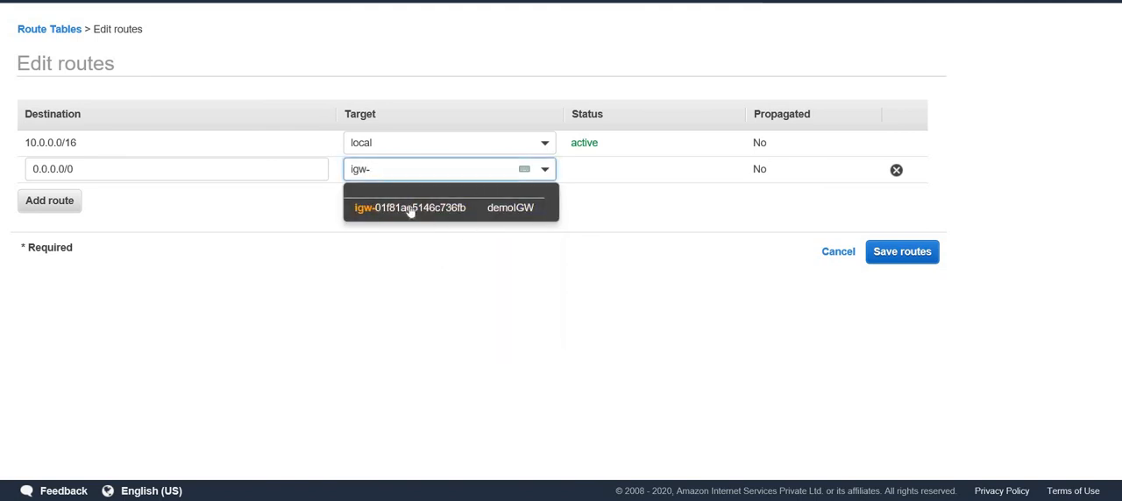
left_click(526, 216)
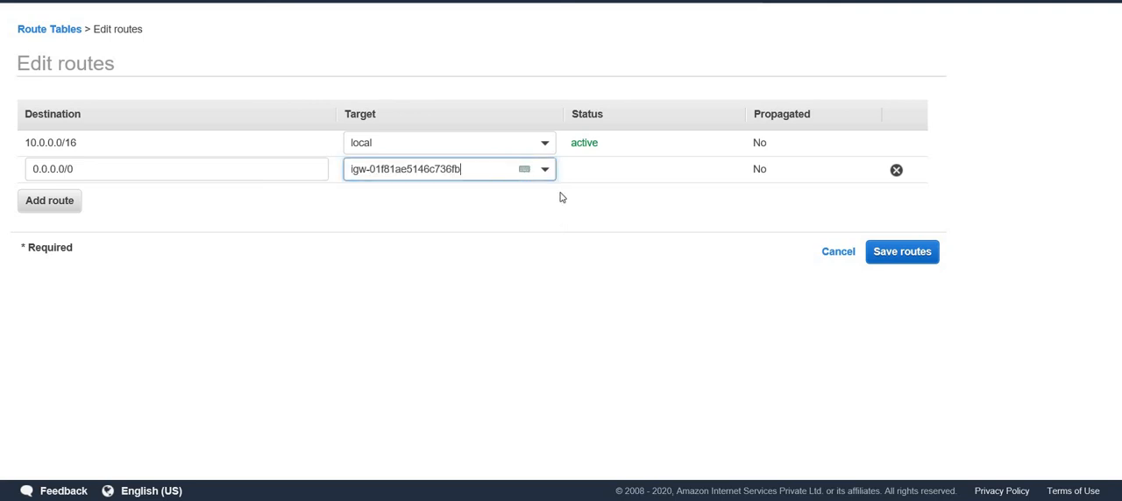
left_click(881, 252)
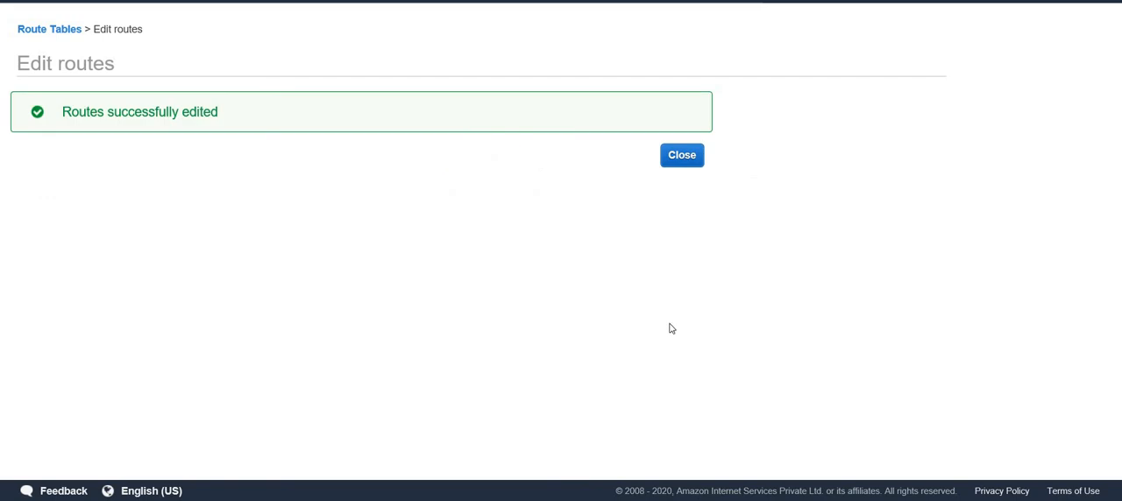
left_click(689, 161)
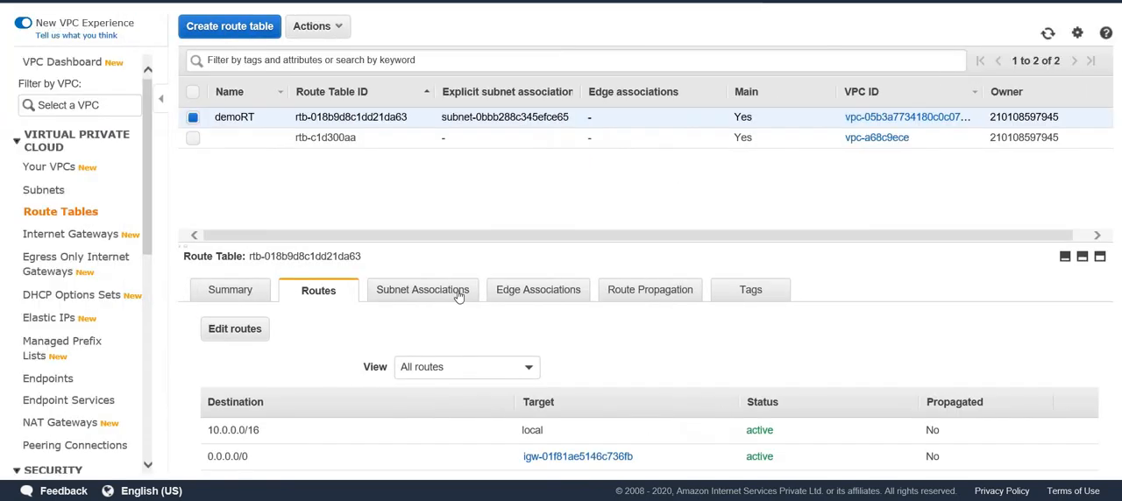
Review which subnets are explicitly associated with the demoRT route table.
left_click(452, 295)
scroll(422, 377, "down", 1)
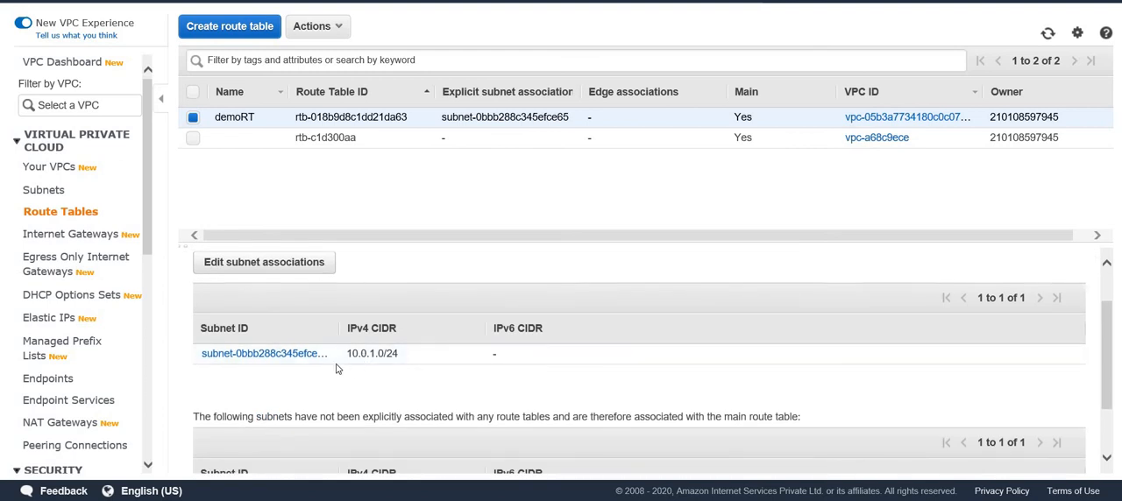
Create a route table named demo-RT-private in demoVPC.
scroll(272, 329, "down", 1)
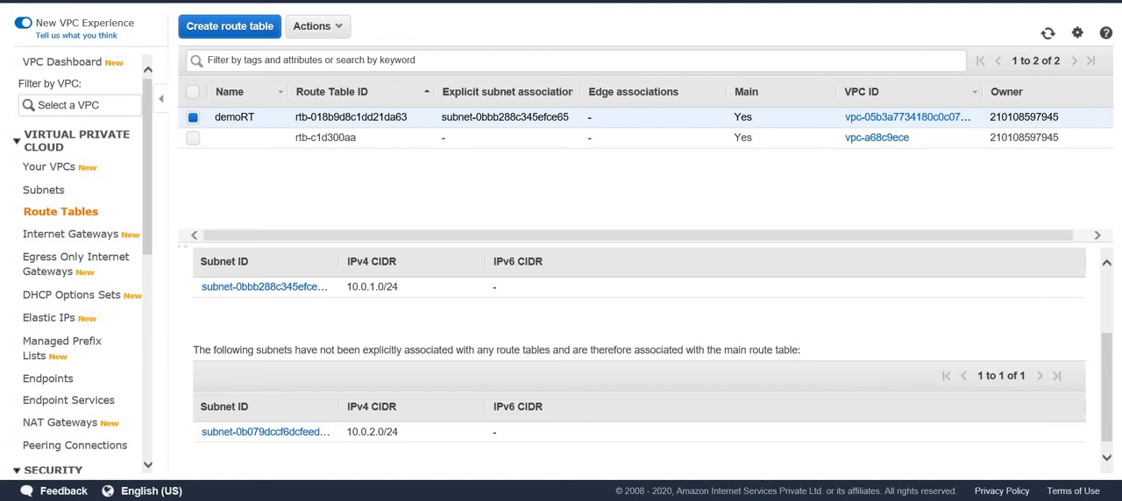
left_click(206, 28)
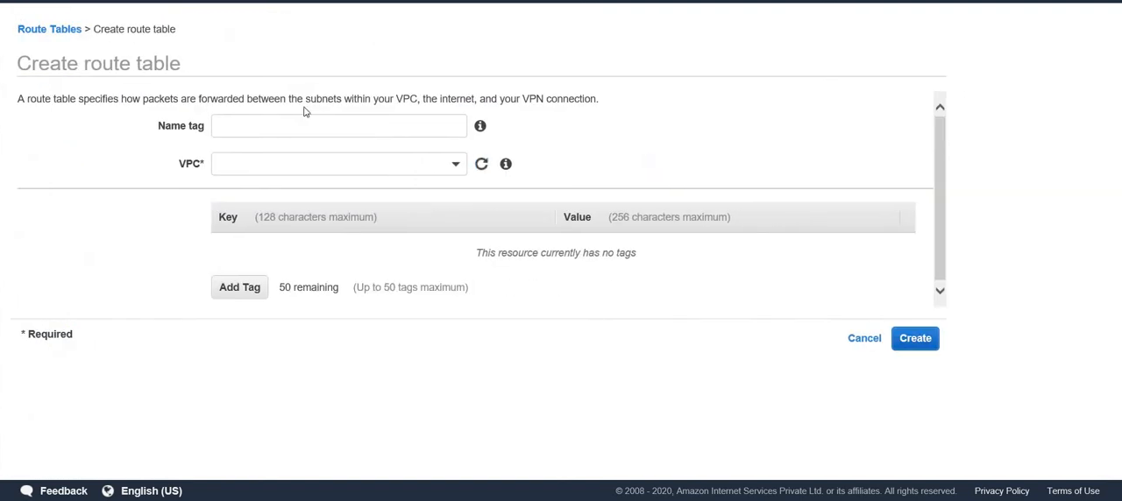
left_click(302, 125)
type("dem")
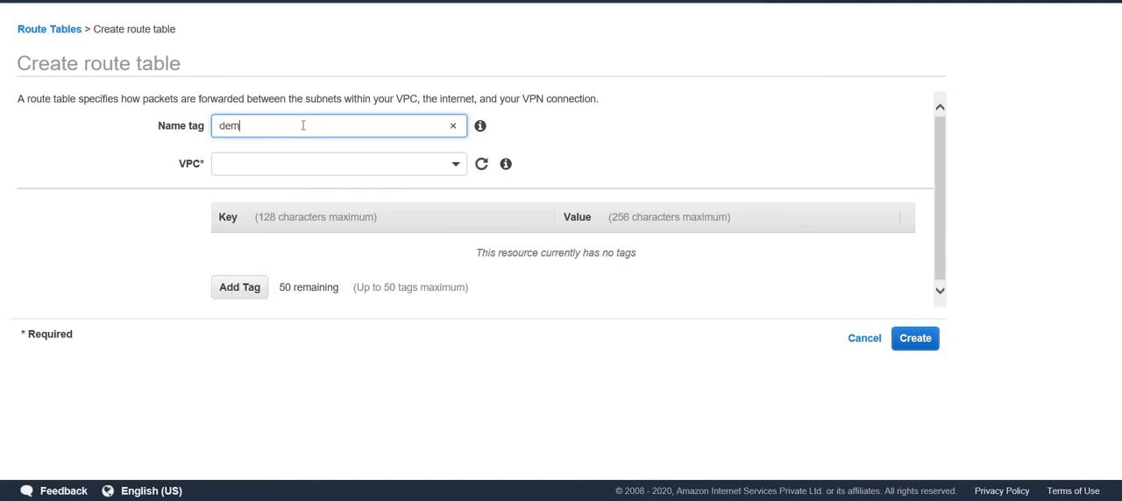
type("o-RT-private")
left_click(408, 167)
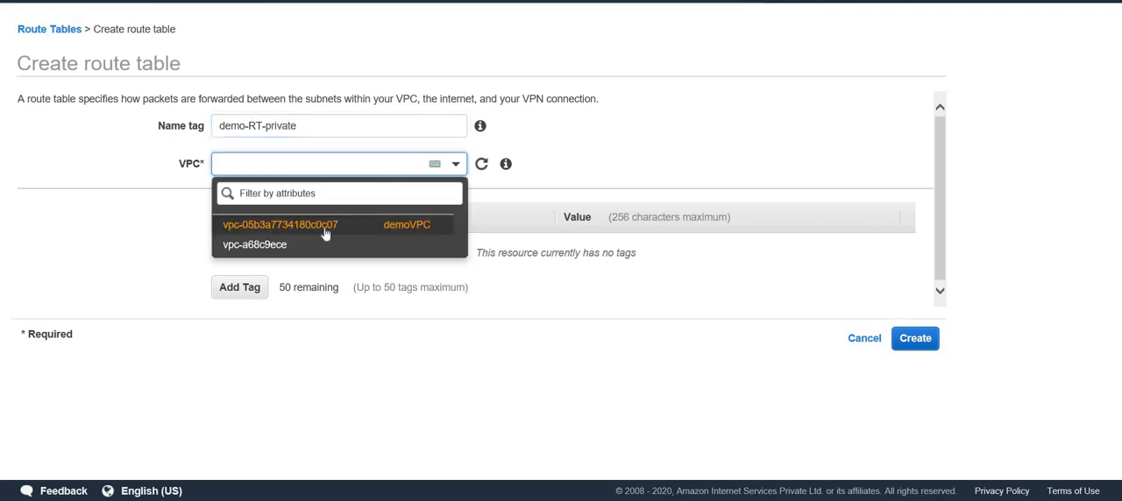
left_click(330, 228)
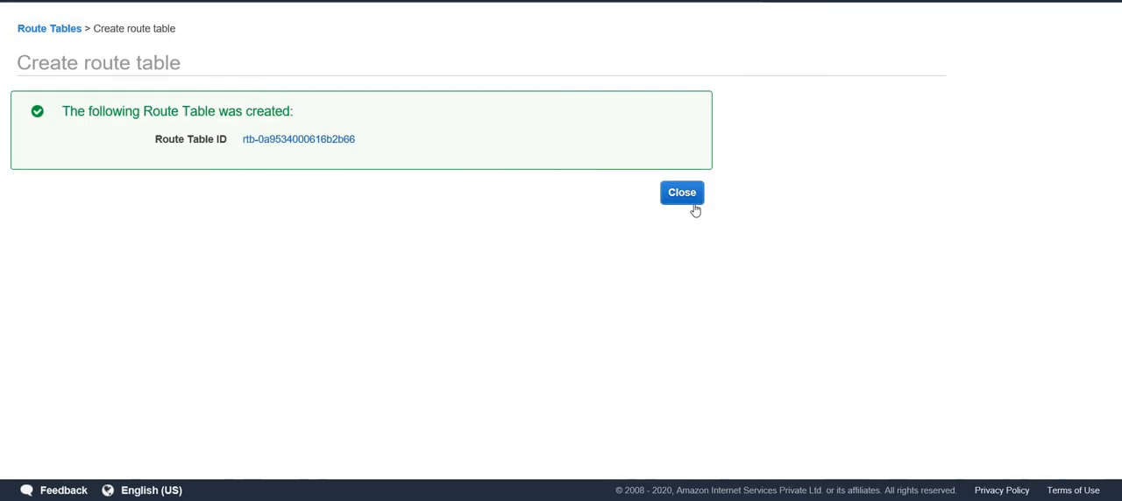
left_click(685, 196)
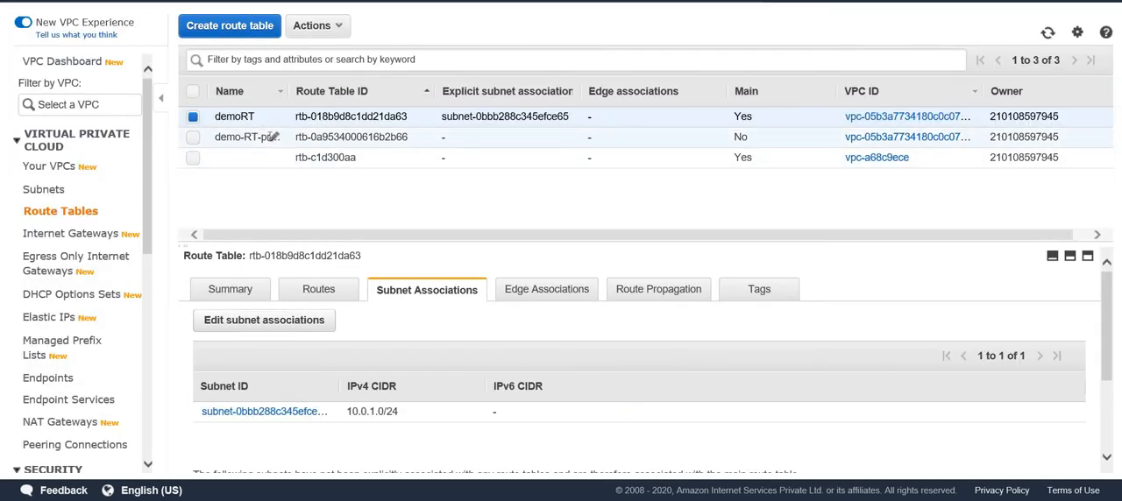
Explicitly associate the private subnet 10.0.2.0/24 with the demo-RT-private route table, and check its associations and routes.
left_click(194, 119)
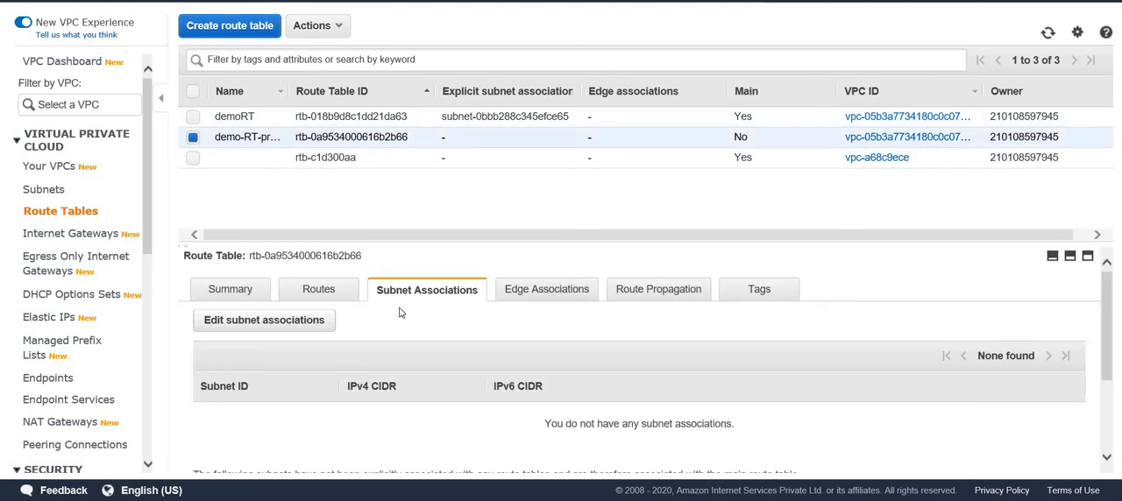
left_click(325, 330)
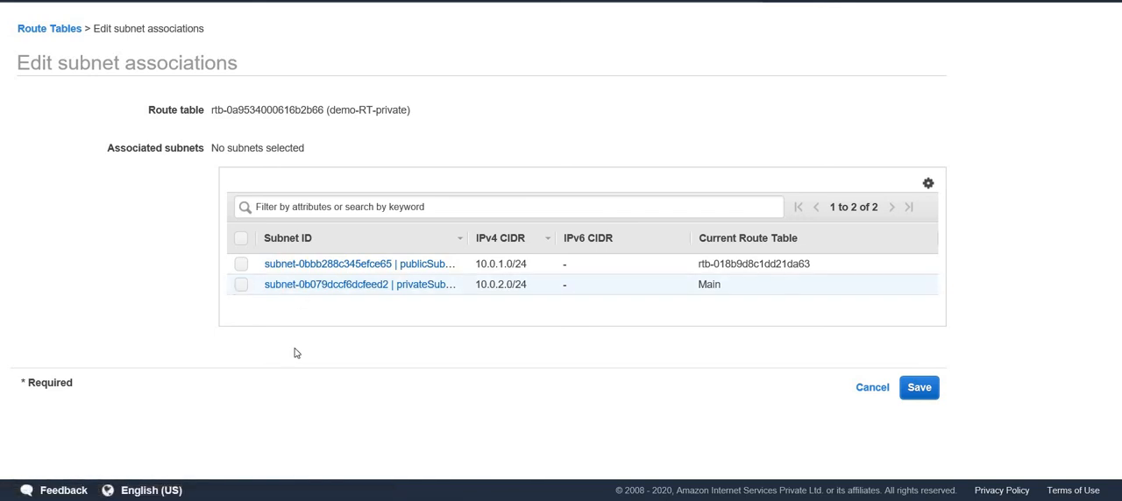
left_click(919, 394)
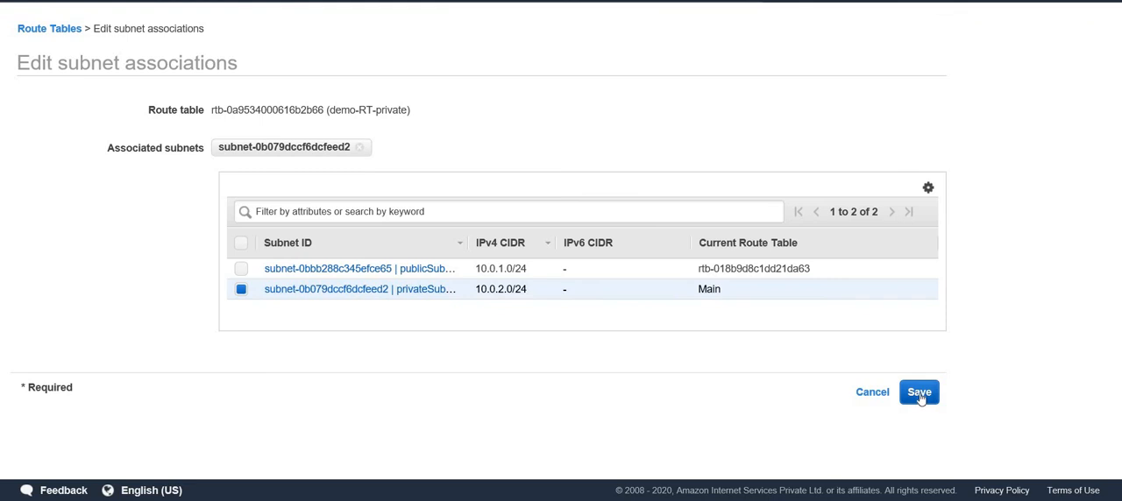
scroll(268, 359, "down", 1)
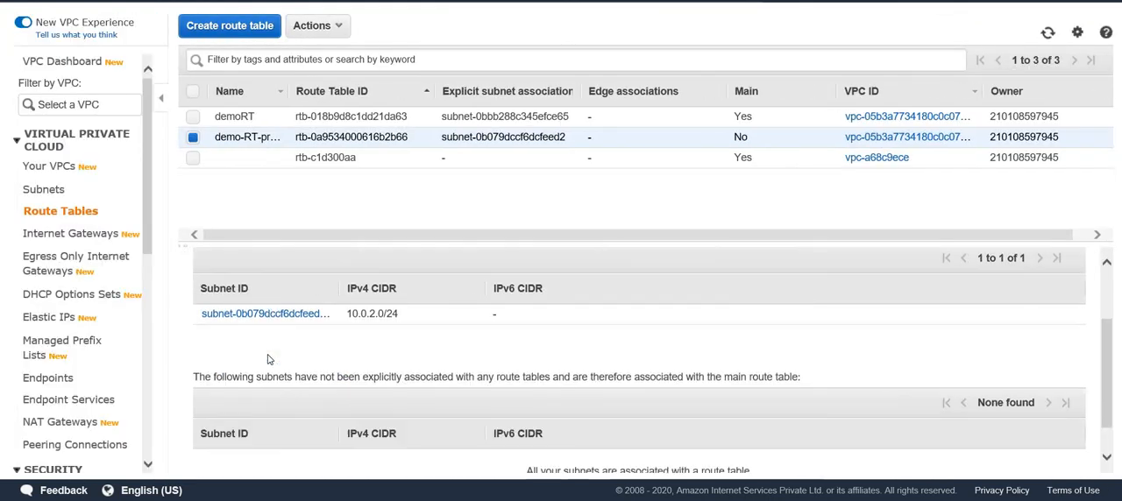
scroll(359, 361, "down", 1)
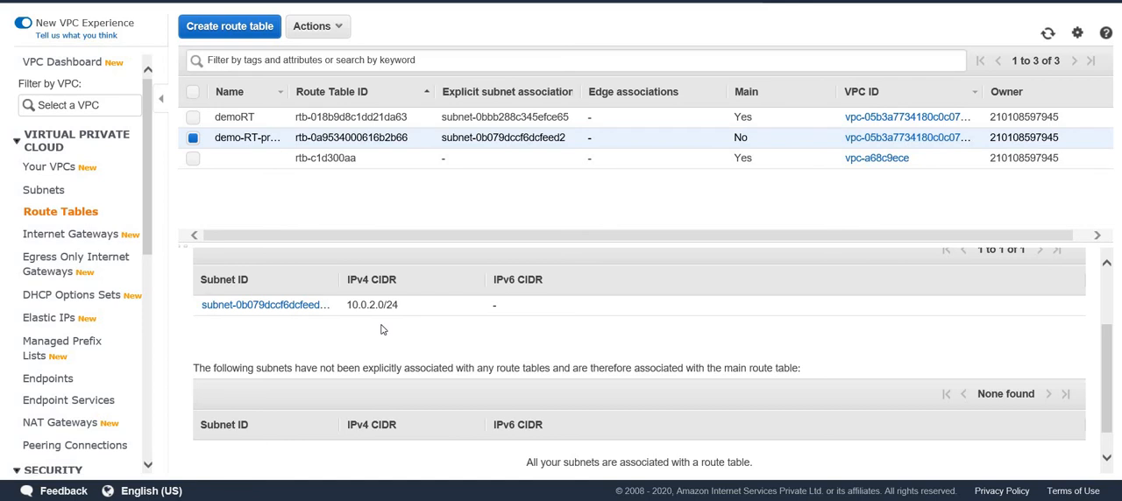
scroll(382, 329, "up", 3)
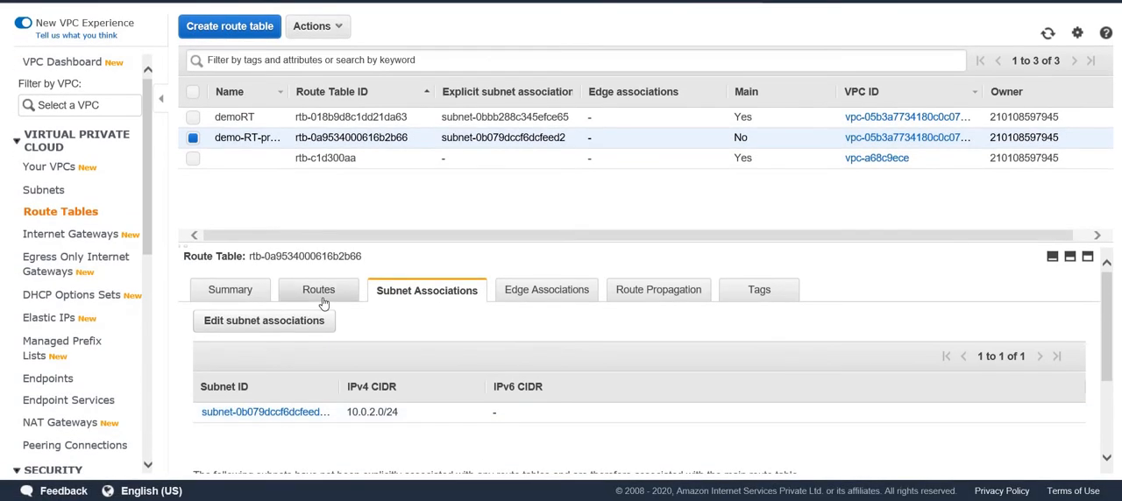
left_click(322, 301)
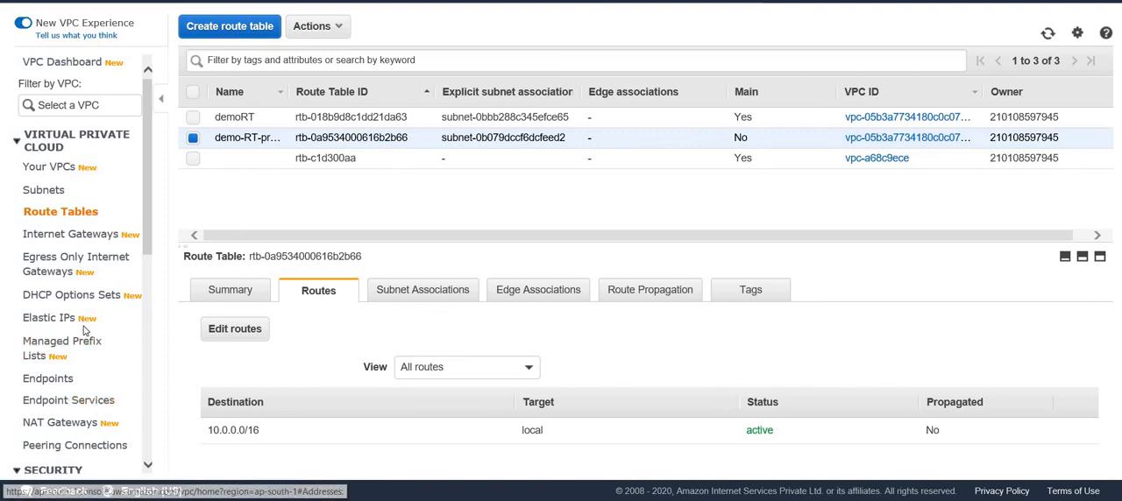
Set up a new NAT gateway named DemoNAT in the subnet publicSubnet1A of demoVPC.
scroll(85, 331, "down", 1)
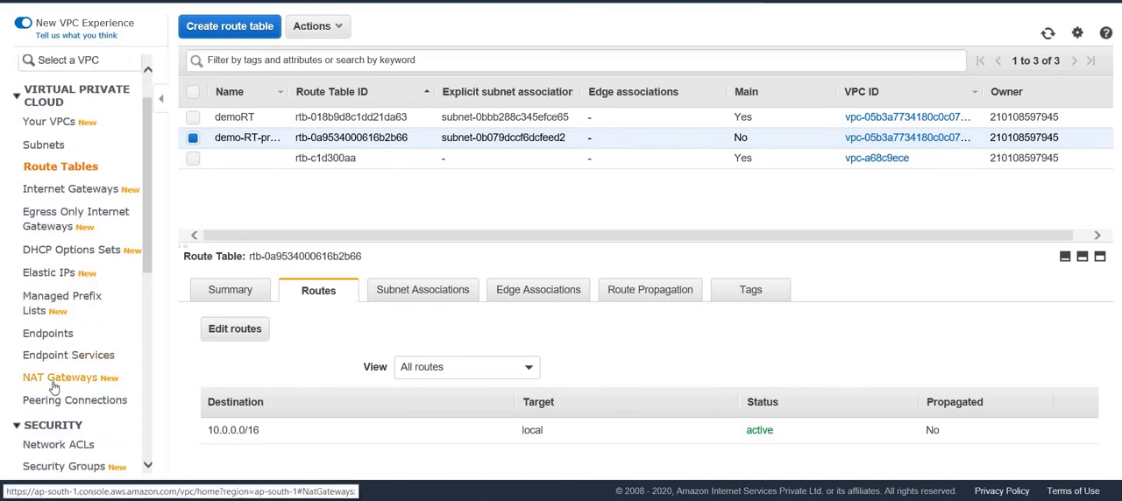
left_click(54, 378)
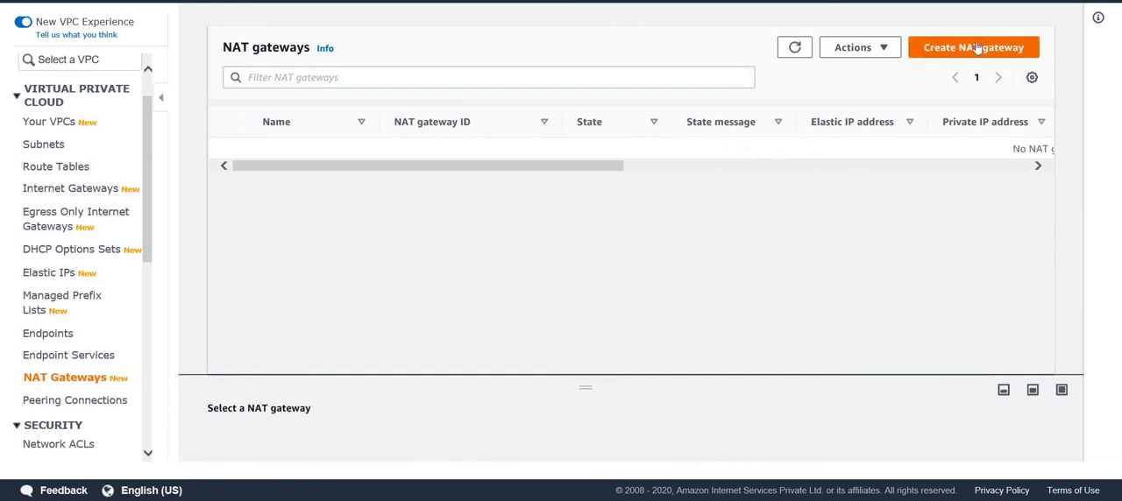
left_click(978, 48)
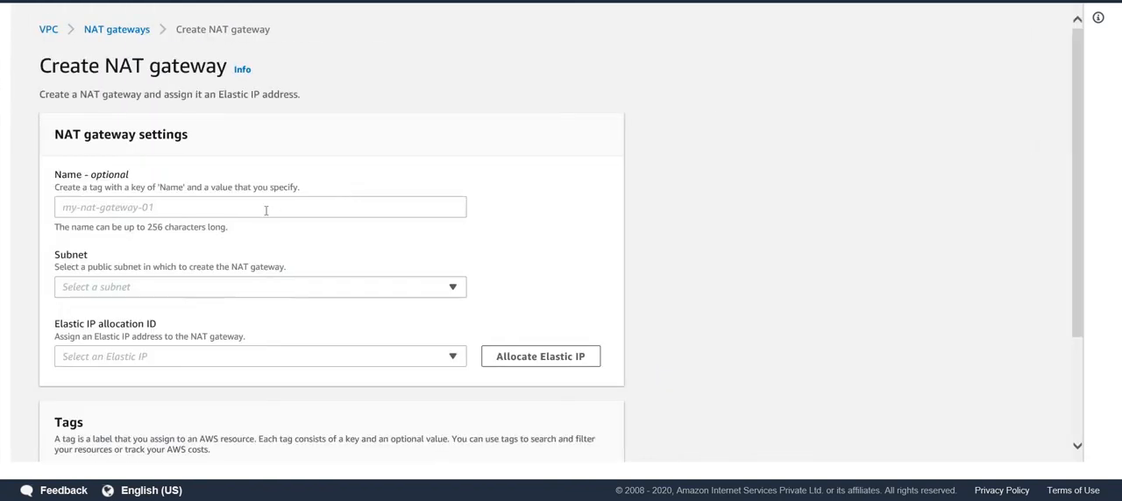
left_click(263, 210)
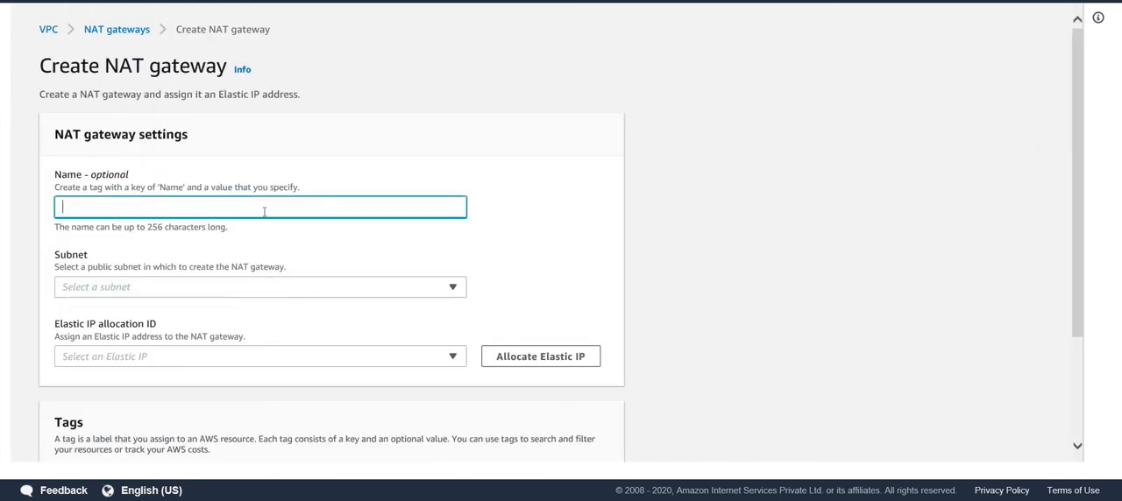
type("DemoNAT")
left_click(282, 292)
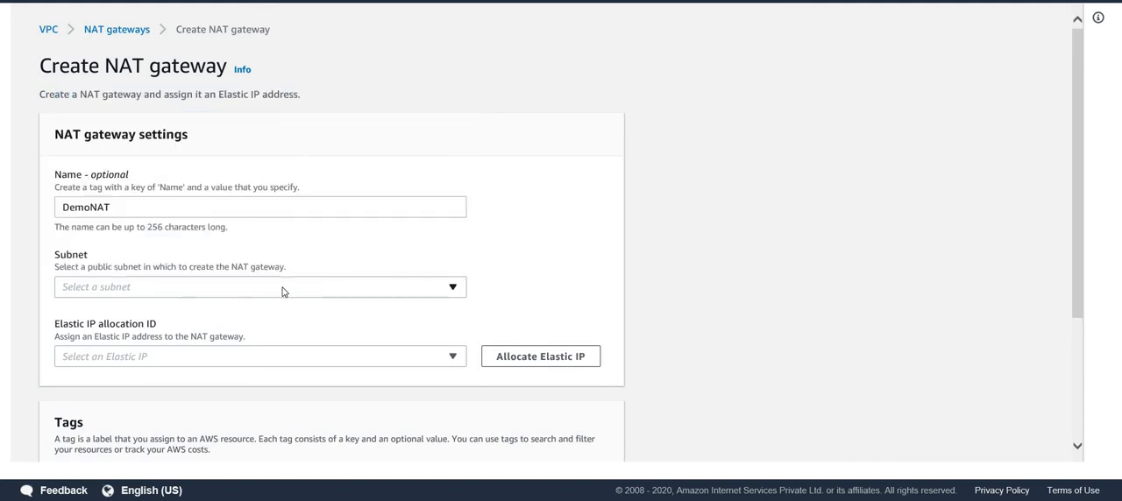
left_click(283, 292)
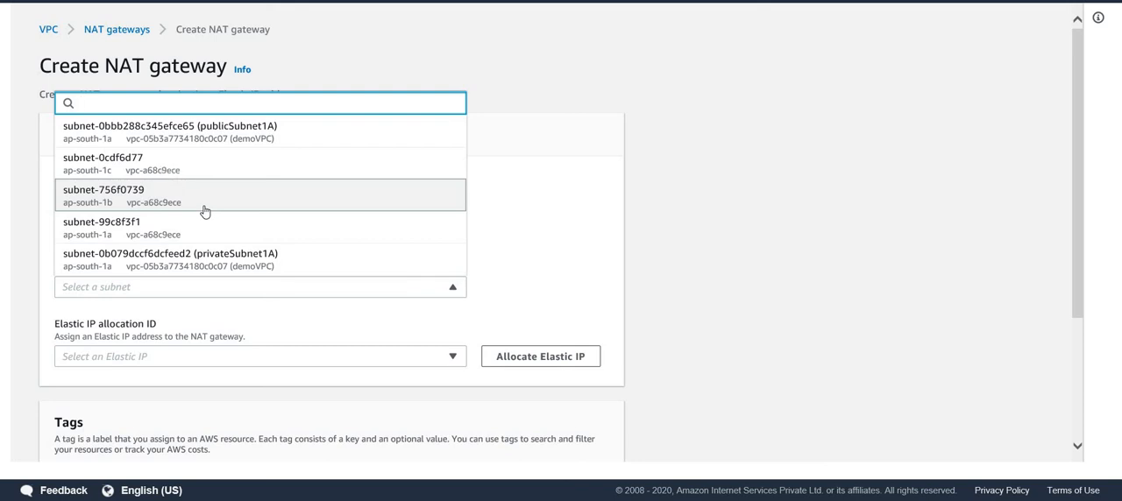
left_click(249, 136)
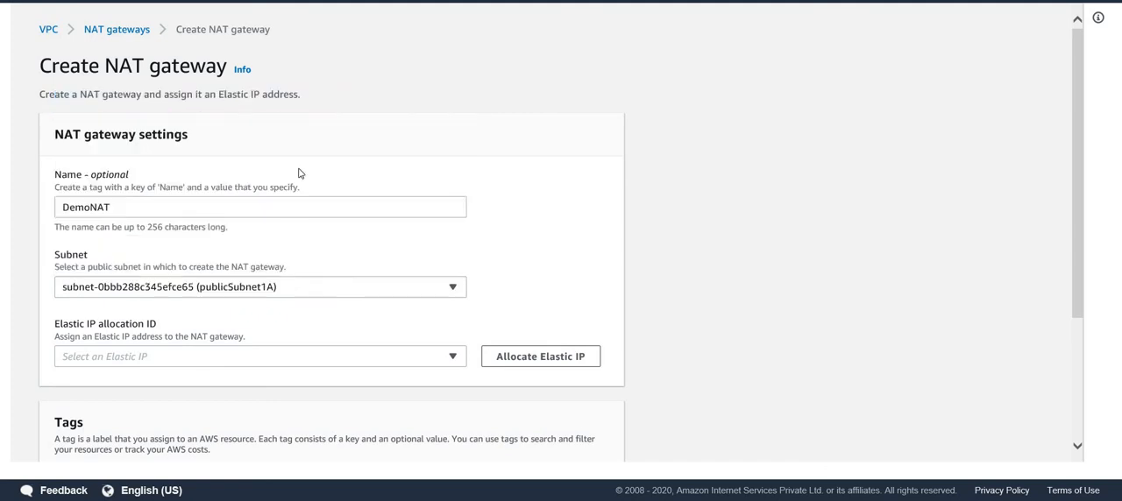
Allocate a new Elastic IP for the DemoNAT gateway and create the gateway.
left_click(279, 358)
left_click(542, 364)
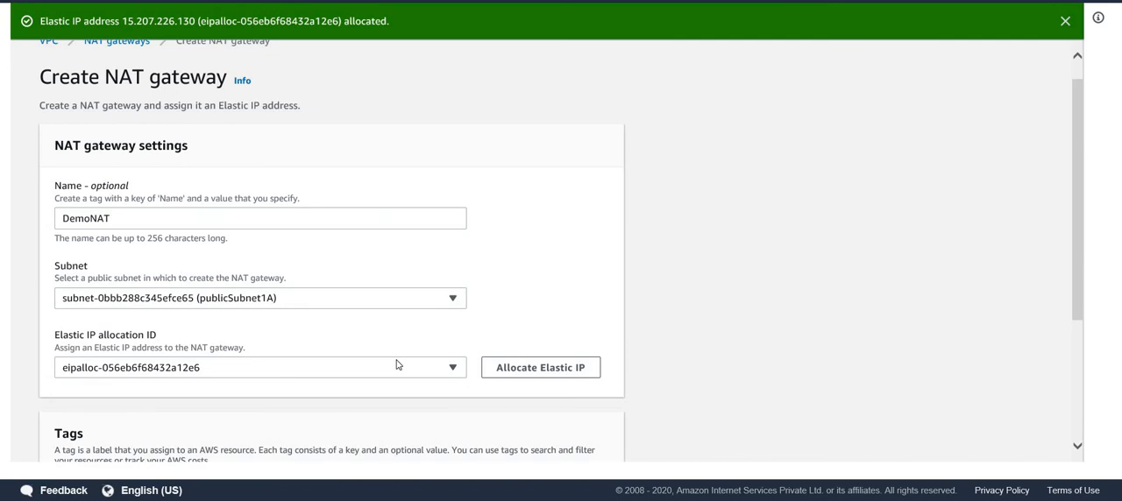
scroll(421, 418, "down", 3)
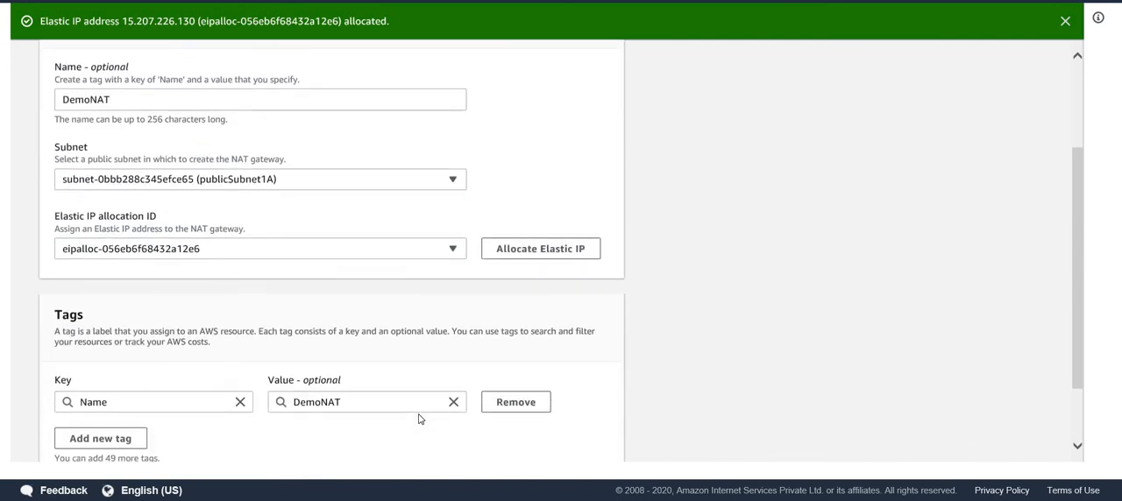
left_click(618, 431)
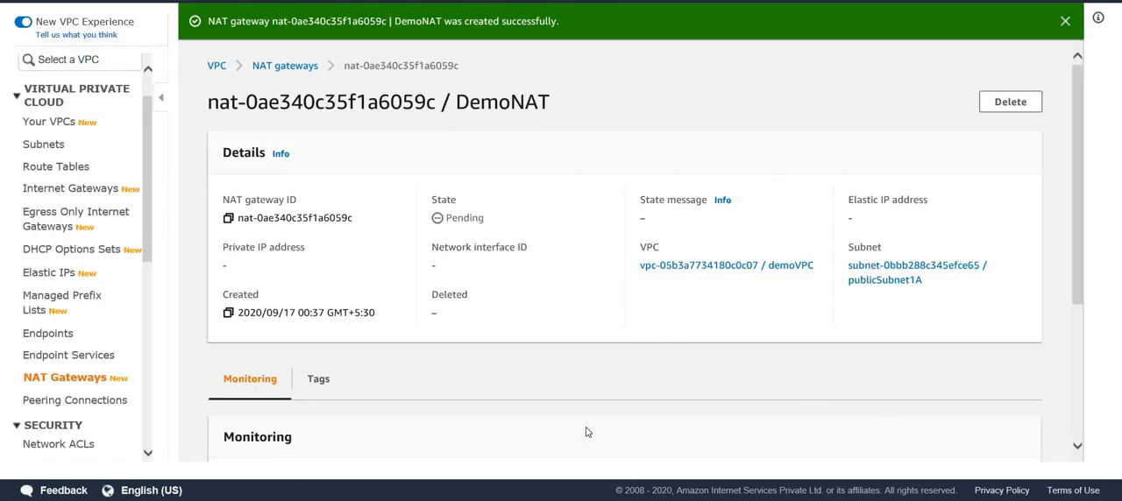
Add a route to demo-RT-private with destination 0.0.0.0/0 and the NAT gateway DemoNAT as target, and save the routes.
left_click(66, 168)
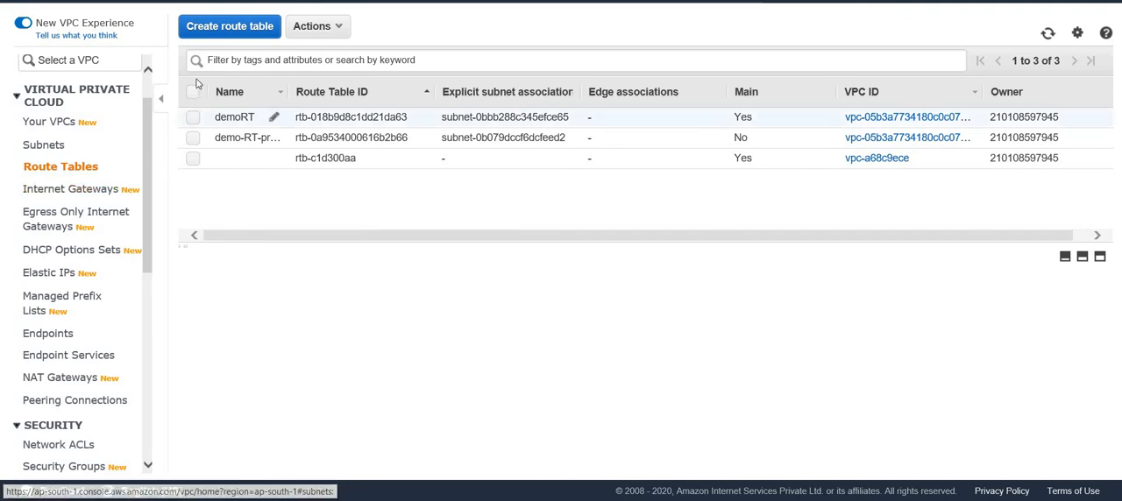
left_click(192, 138)
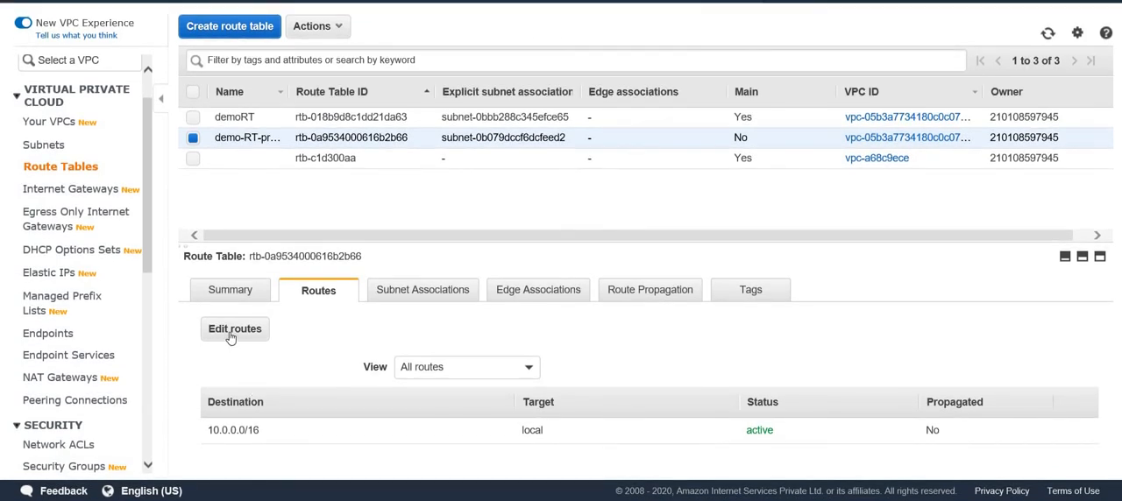
left_click(233, 332)
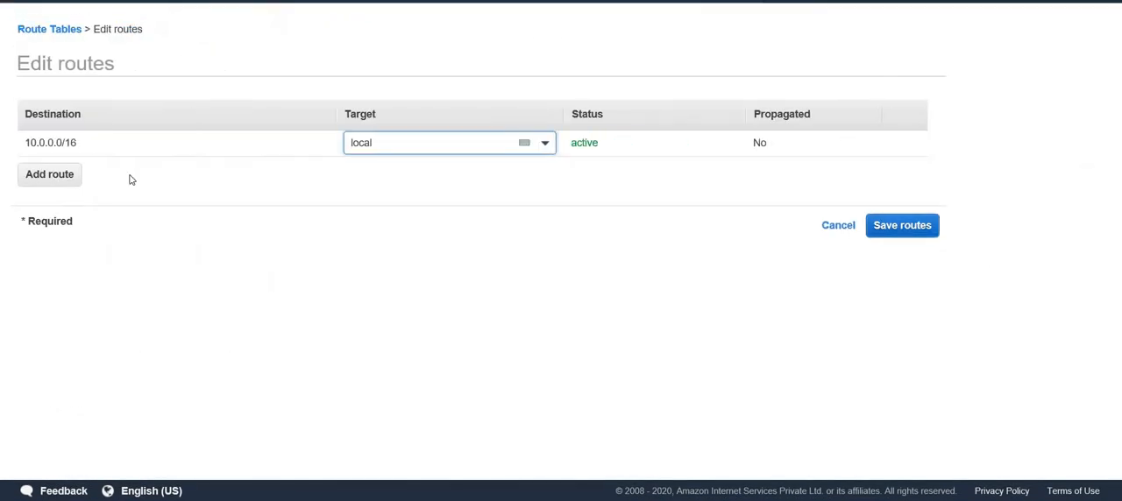
left_click(50, 181)
type("0")
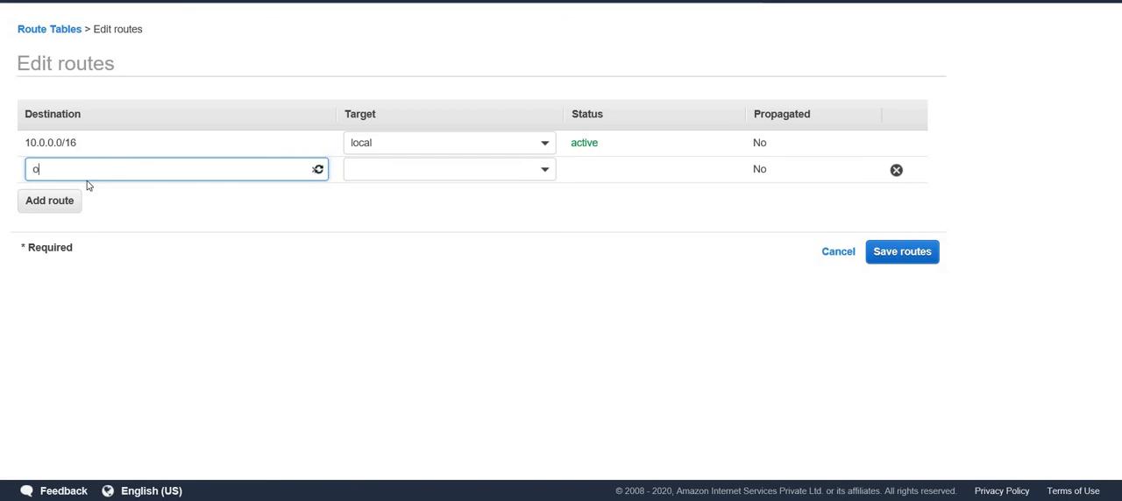
type(".0.")
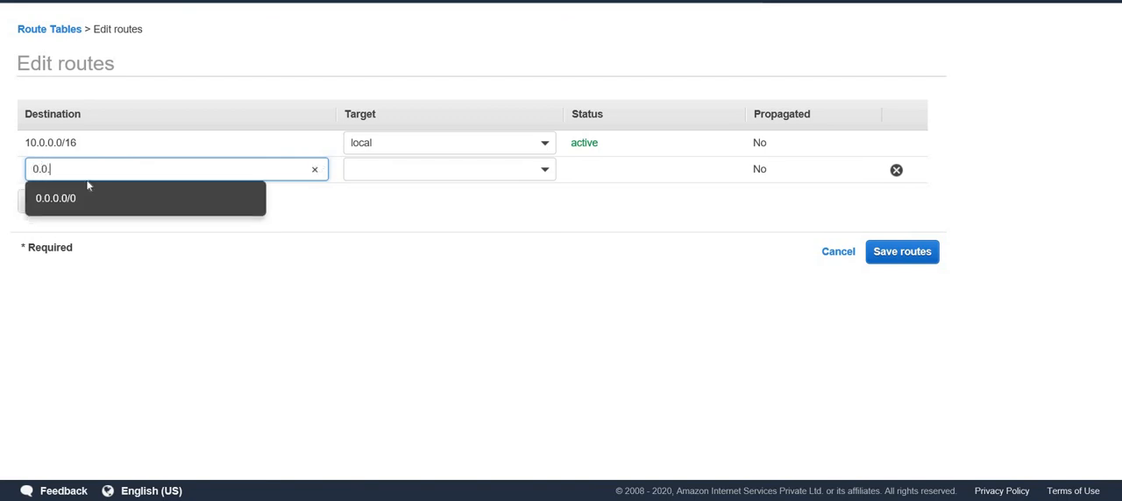
left_click(70, 203)
left_click(419, 167)
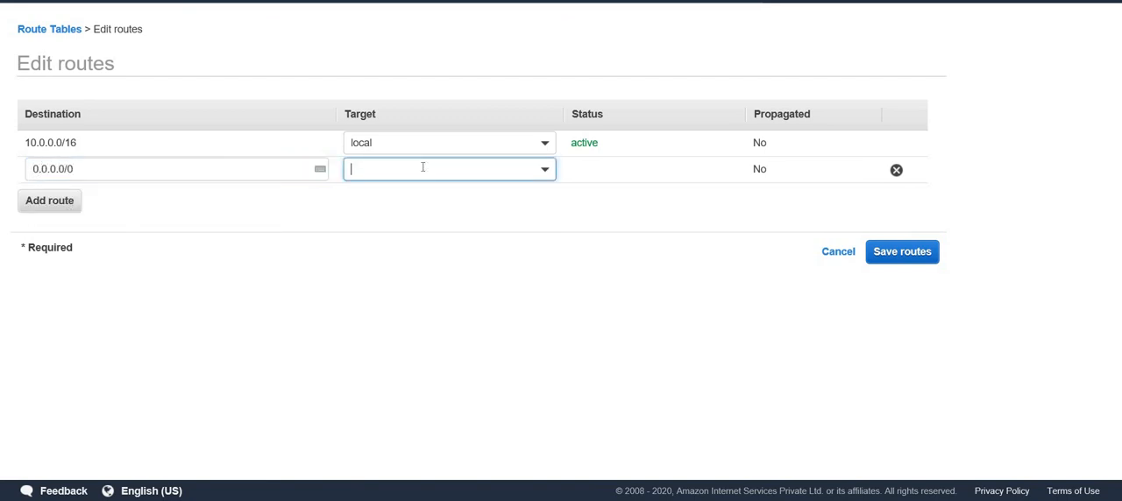
left_click(415, 279)
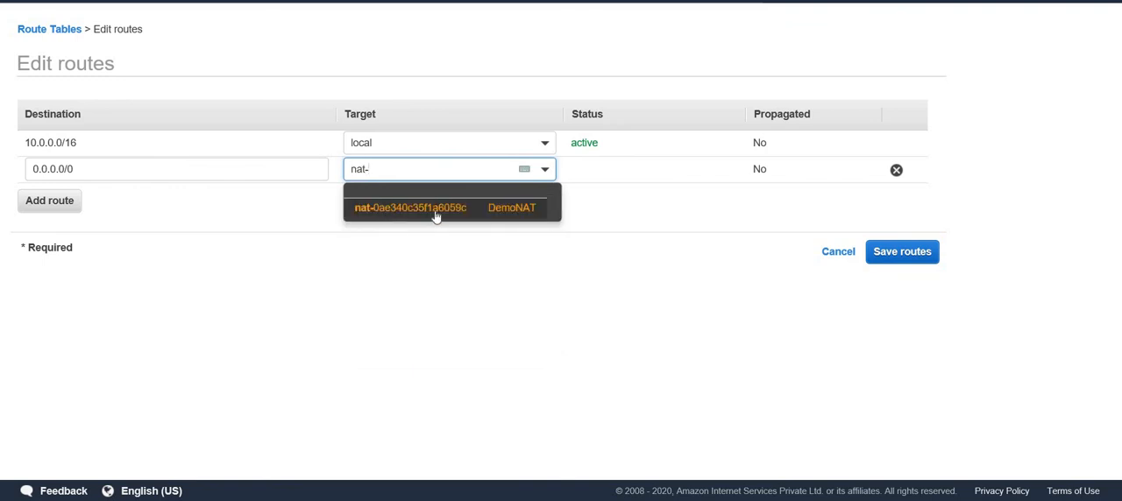
left_click(435, 210)
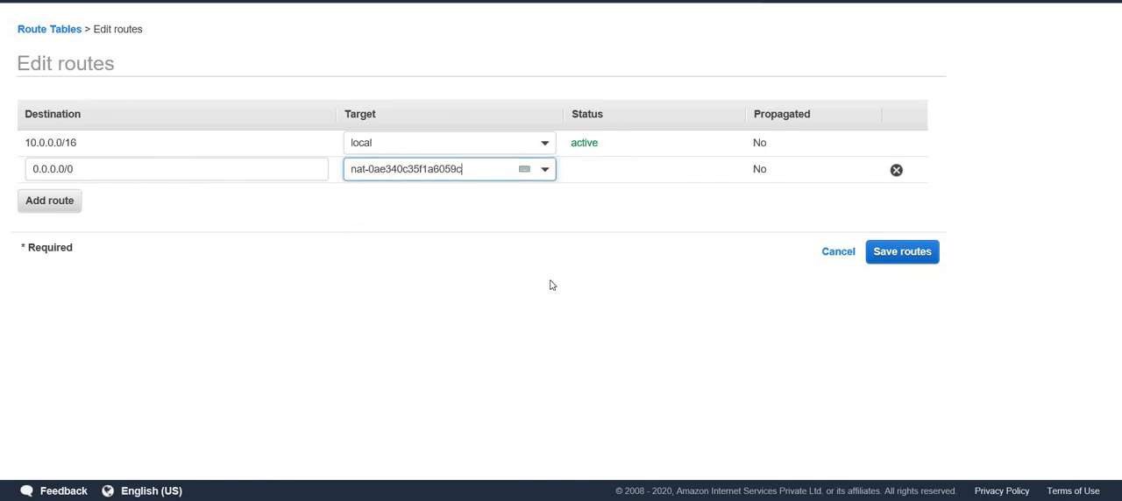
left_click(902, 262)
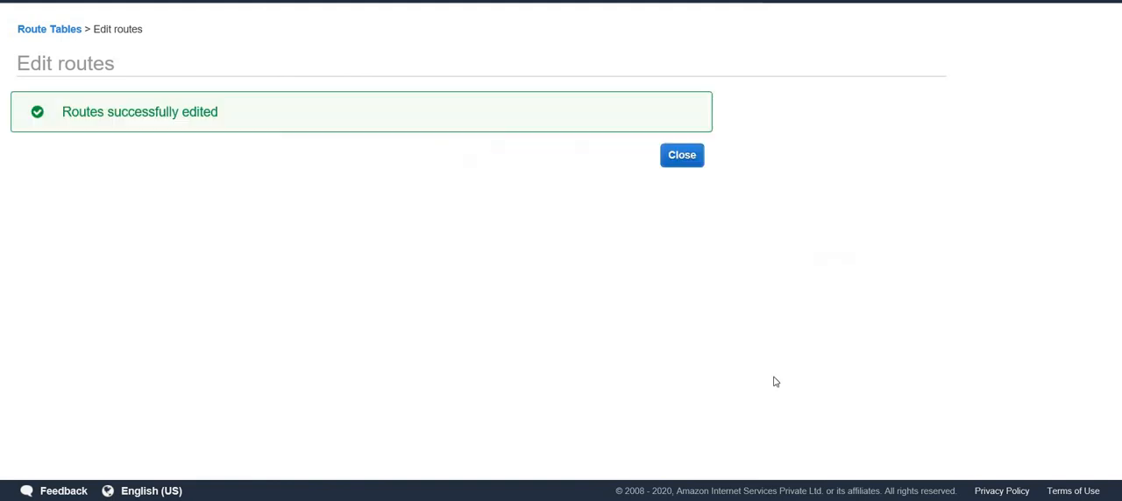
left_click(690, 166)
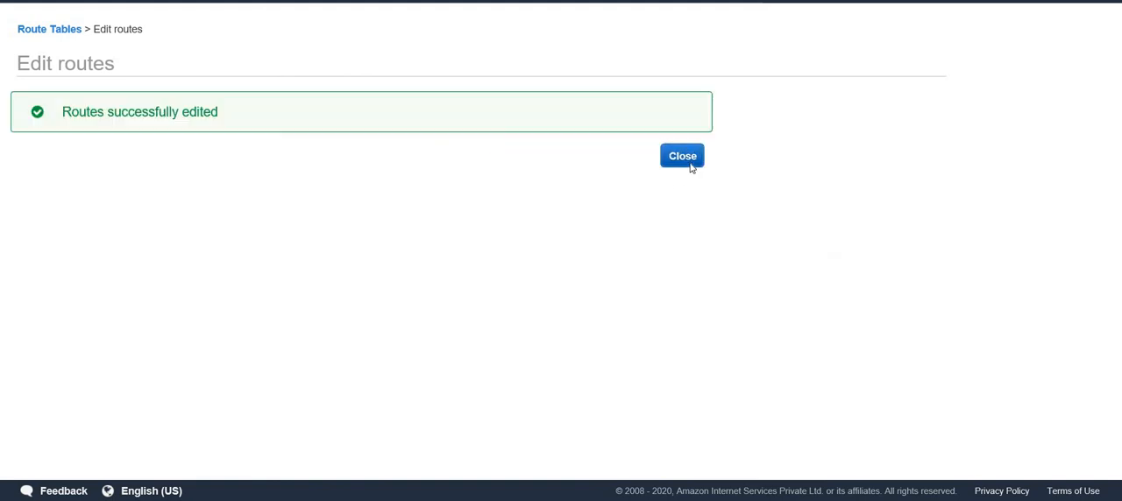